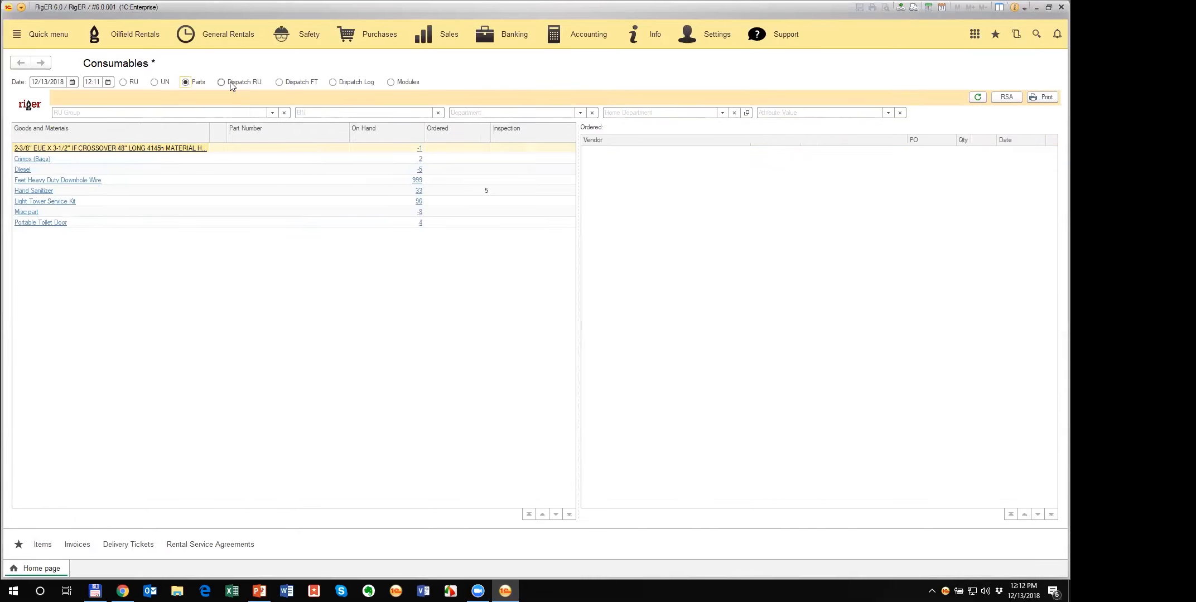
Step: Switch to the Dispatch FT board and review the Consultant group's assignments, including the MID consultant and the GPR consultant on 13-Dec
click(346, 82)
click(391, 83)
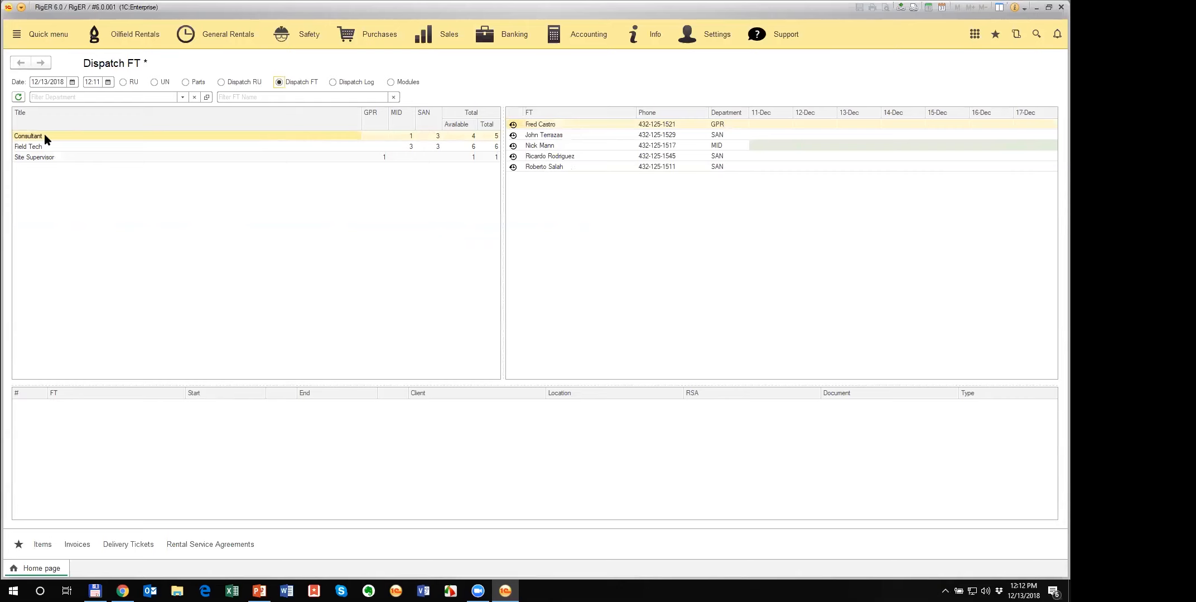
click(340, 135)
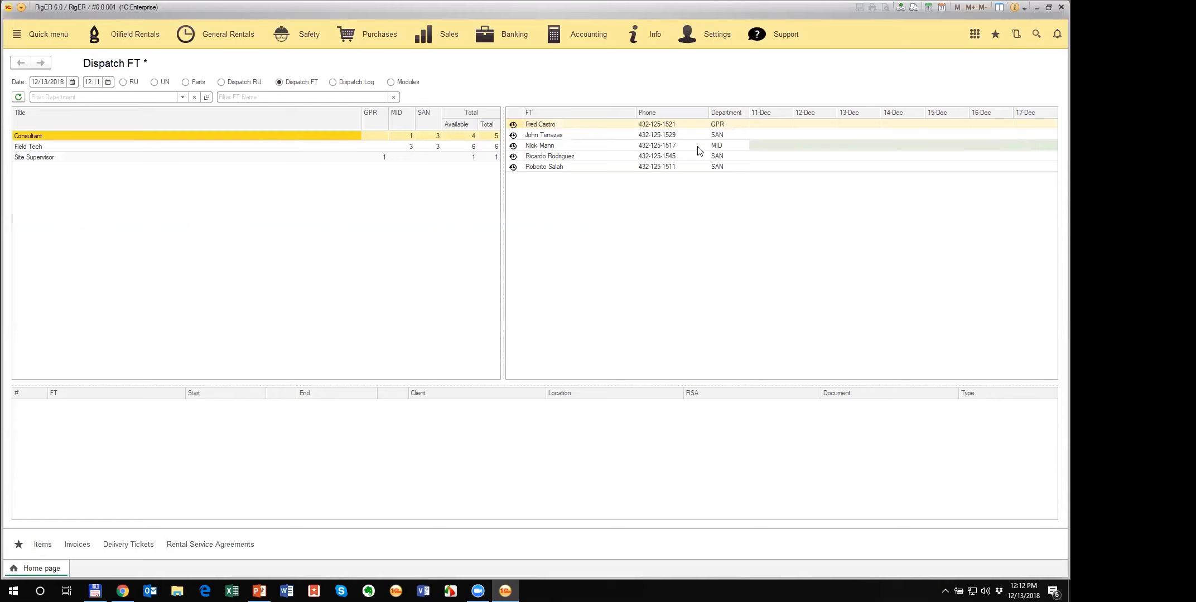
click(537, 148)
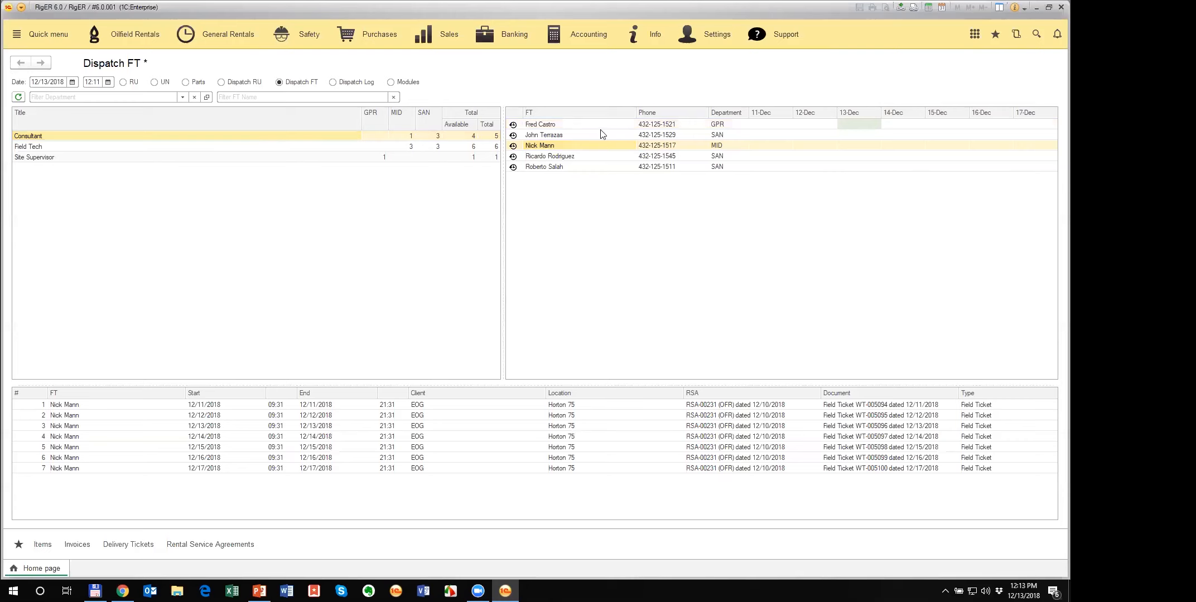
click(826, 124)
click(848, 127)
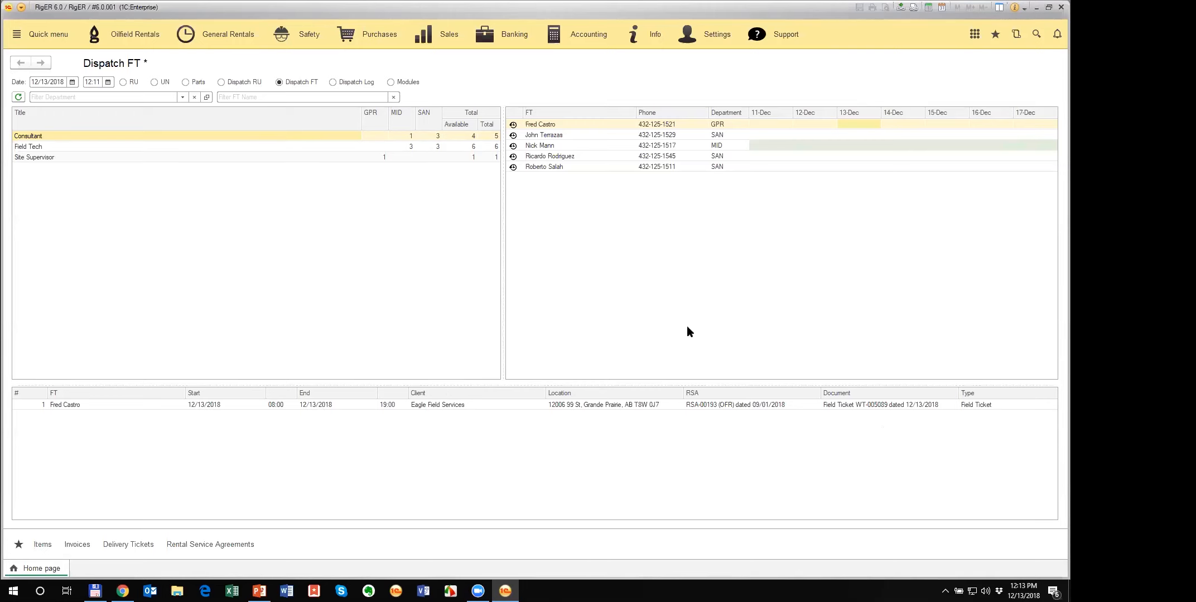
Step: Examine the Status column in the MID consultant's status history report, close it and check the consultant's 11-Dec dispatch entry
click(546, 147)
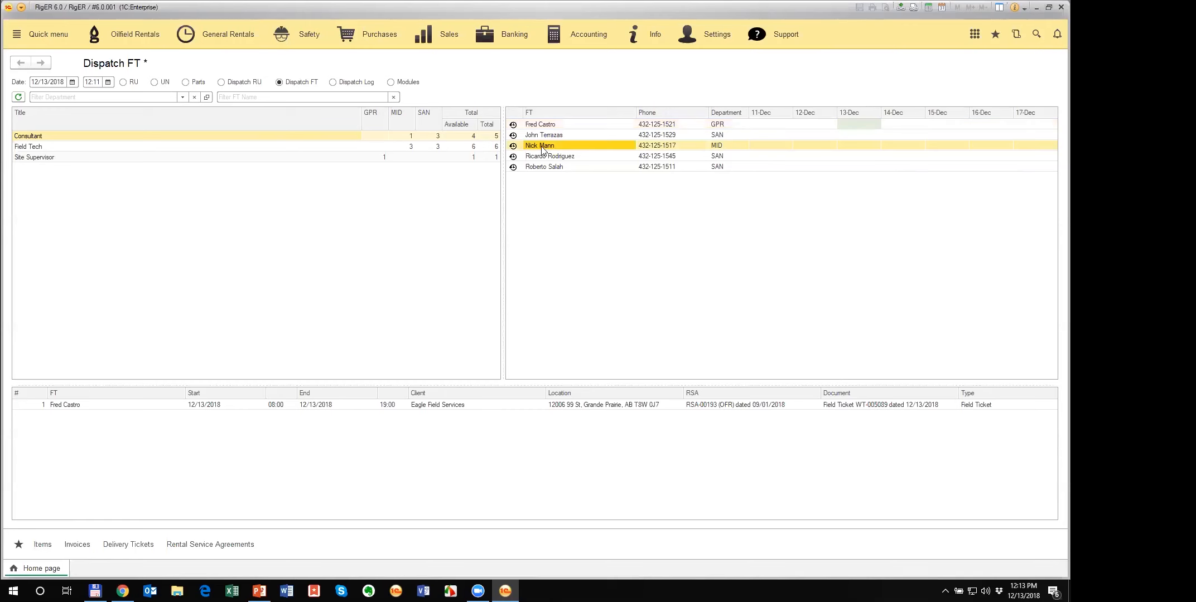
click(512, 146)
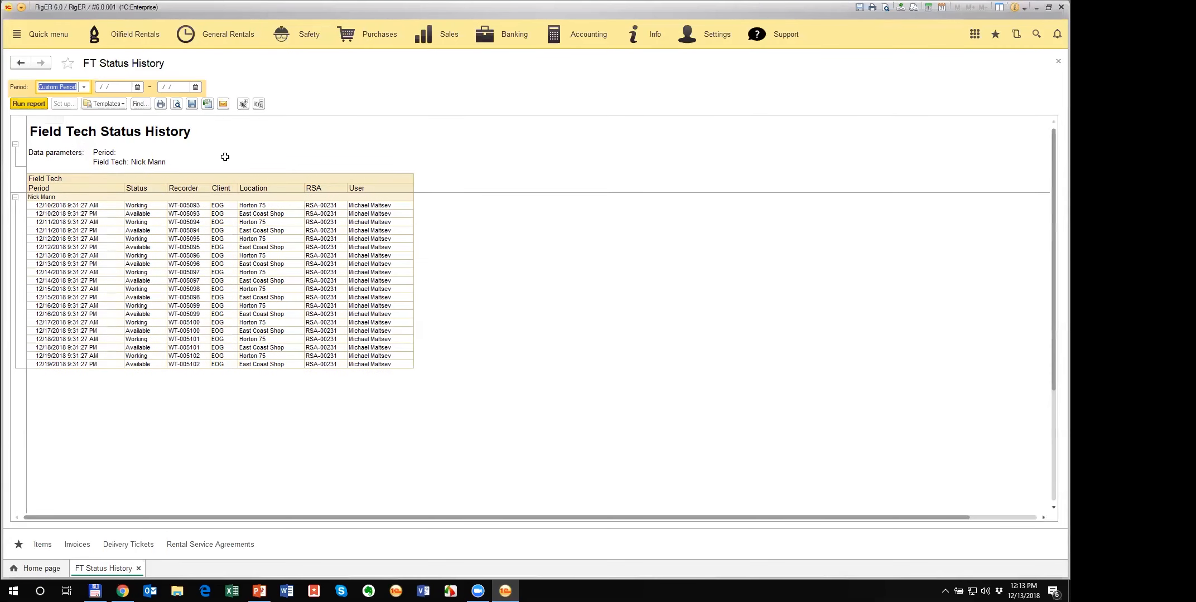
scroll(184, 398, up, 2)
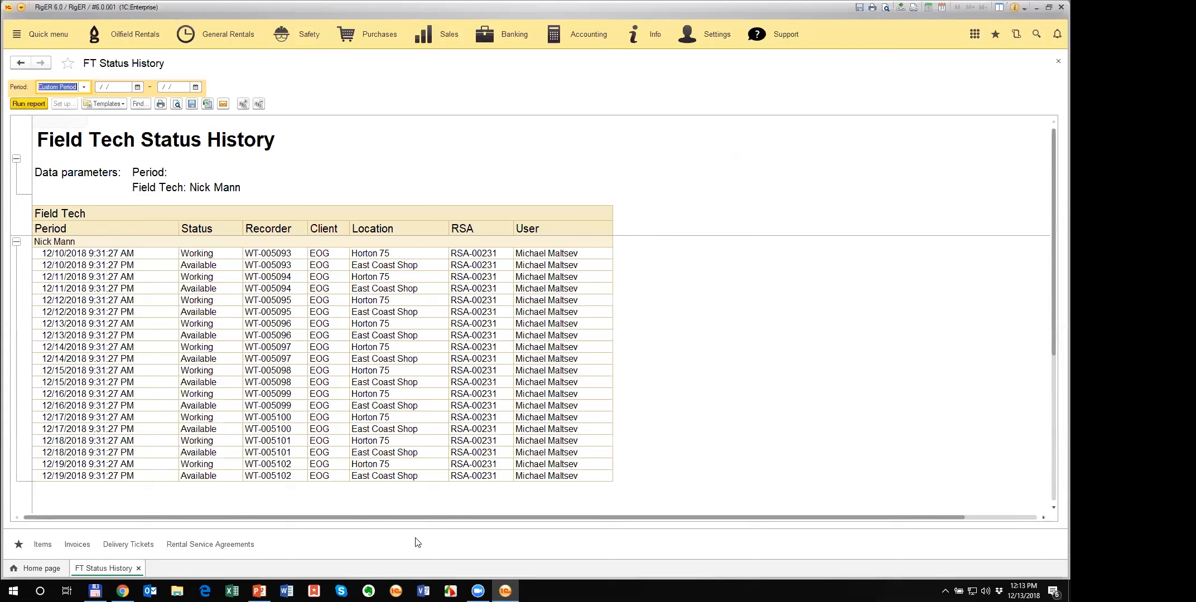
drag(206, 258, 219, 475)
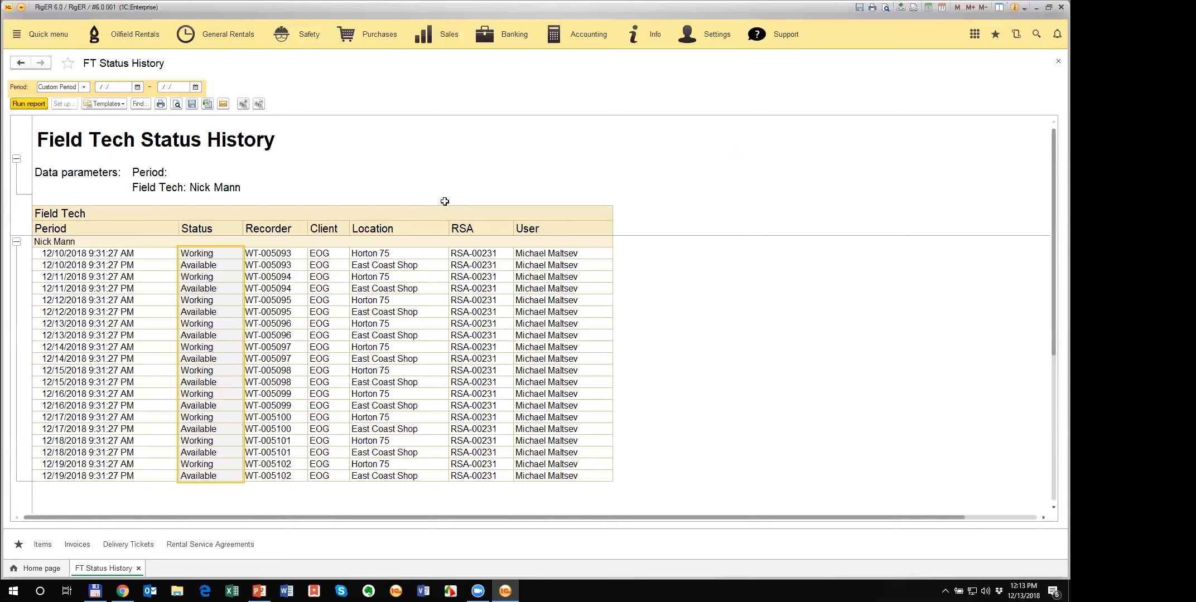
click(1057, 63)
click(759, 146)
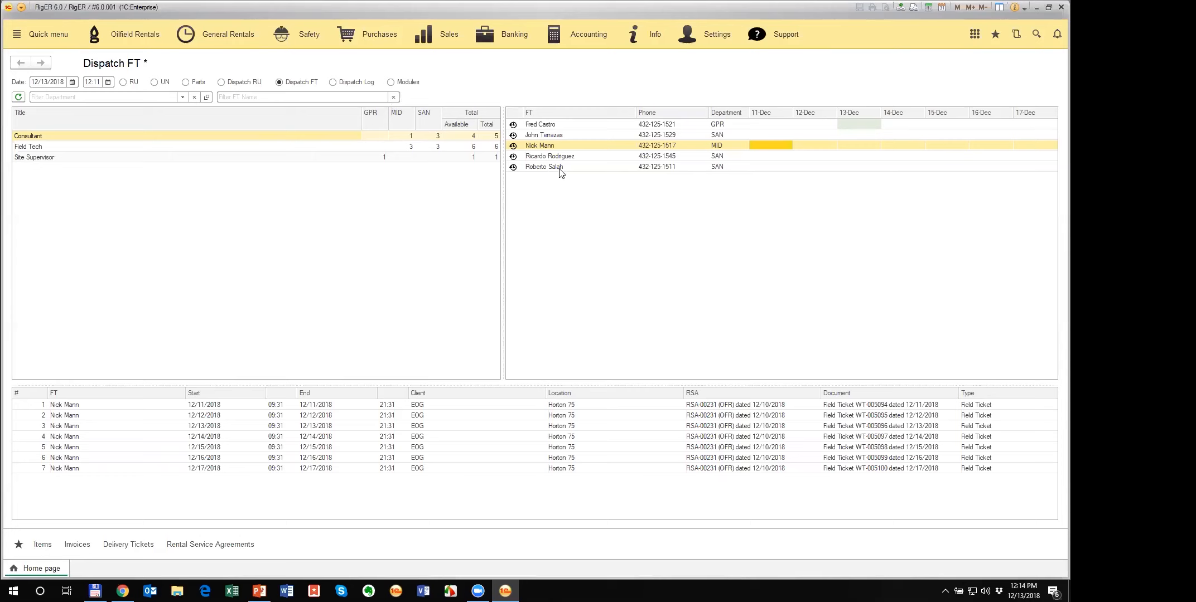
Step: Show the Field Tech group on the dispatch board and review the daily assignments of the MID technician in the second row
click(301, 237)
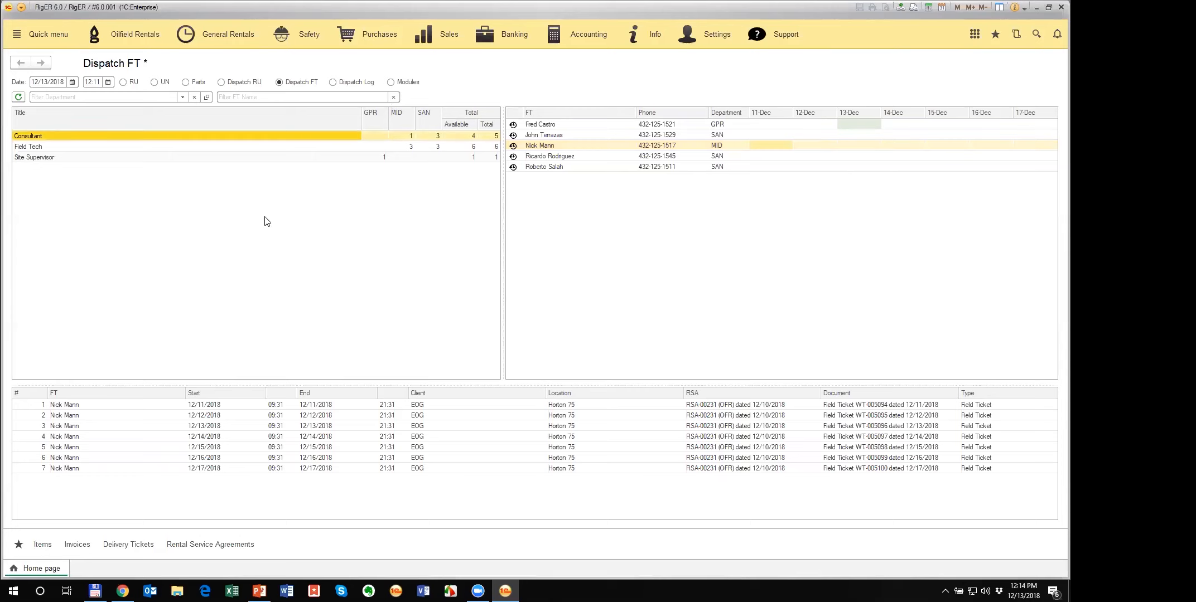
key(Down)
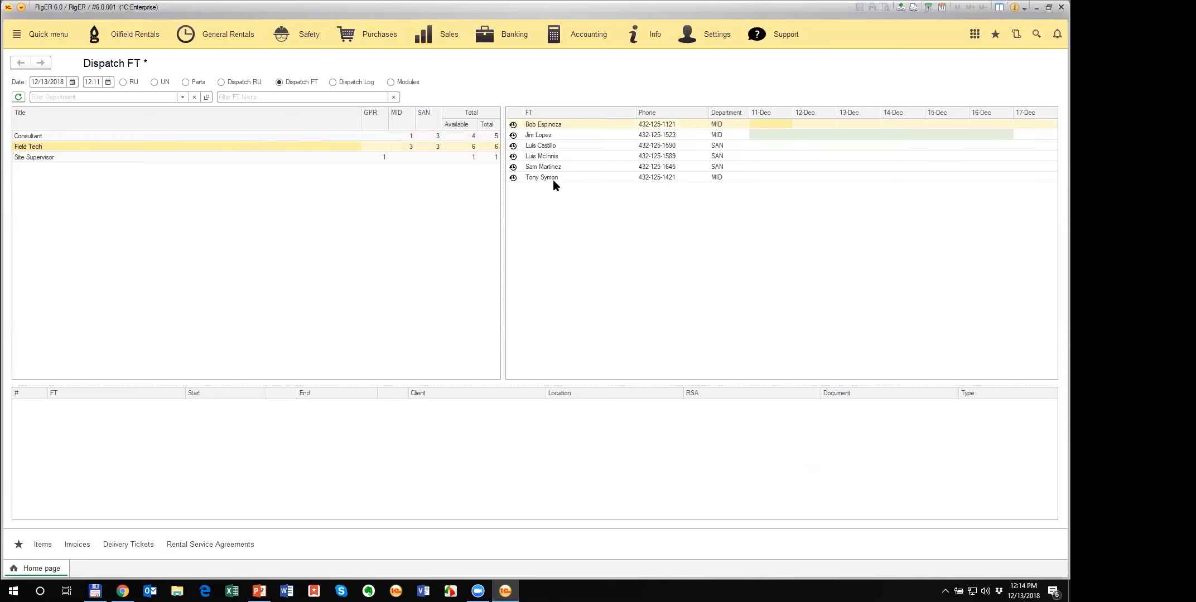
click(732, 138)
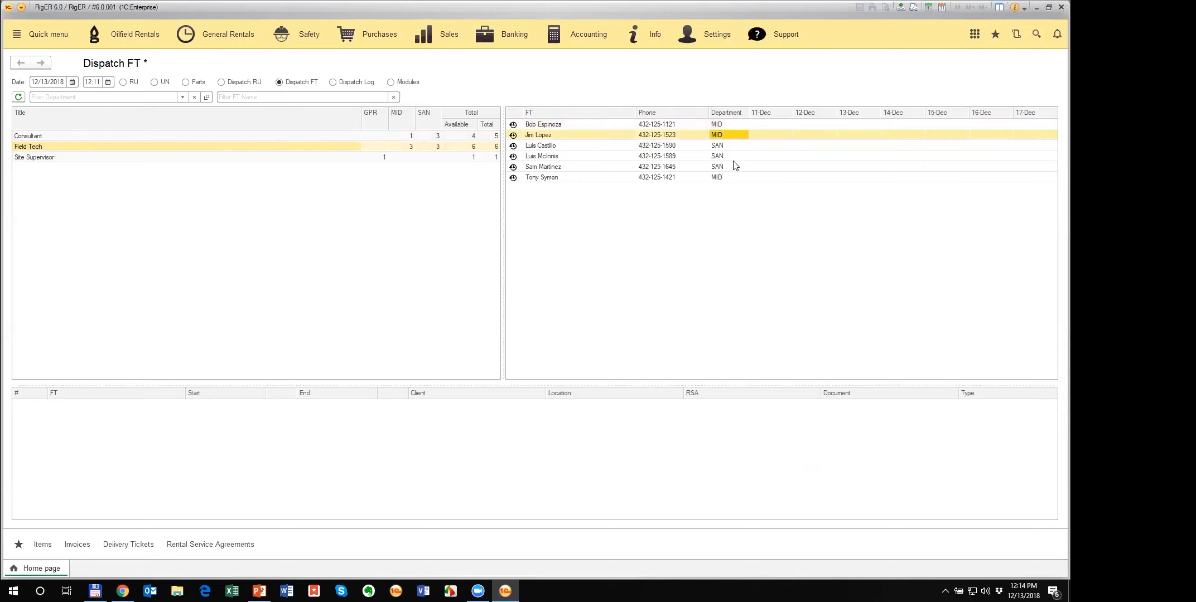
click(718, 157)
click(721, 139)
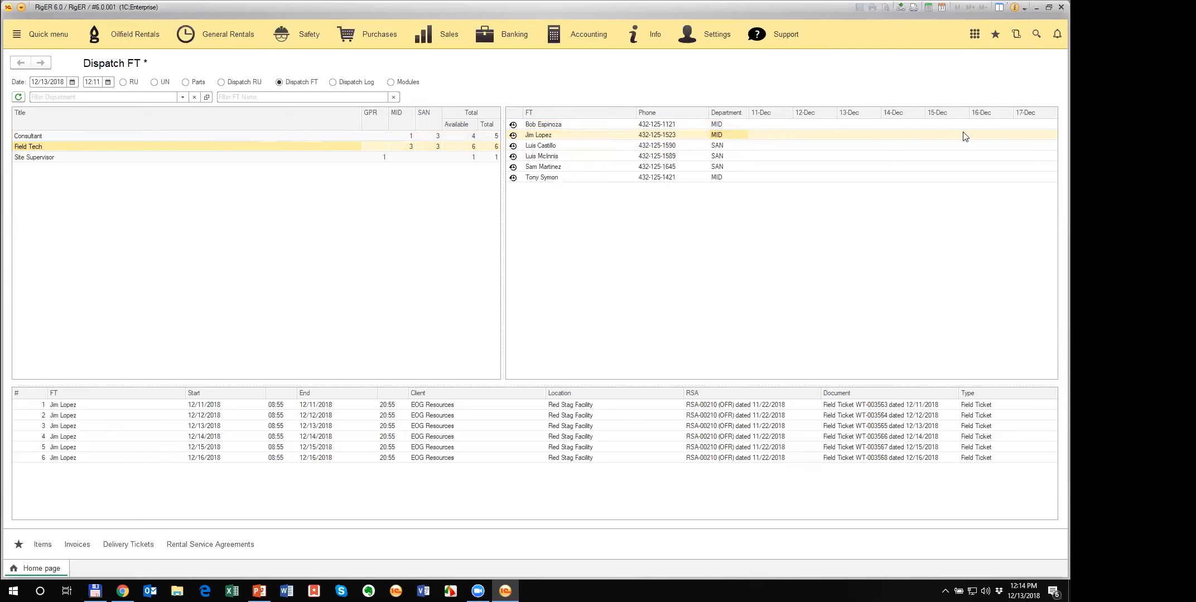
click(856, 133)
click(820, 135)
key(Left)
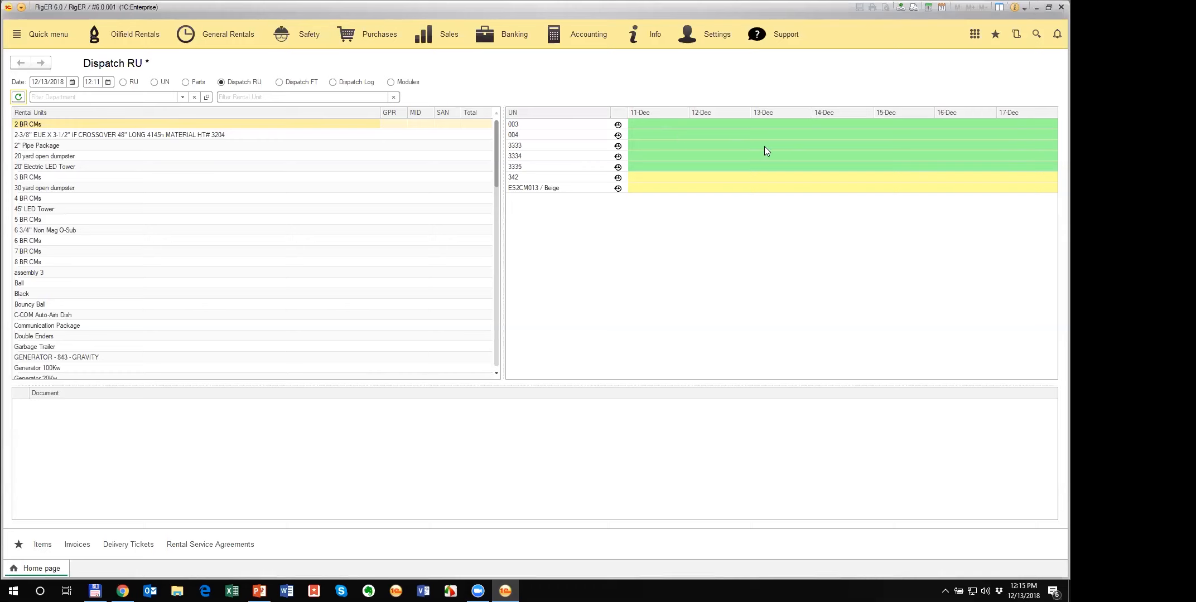
Step: On the Dispatch RU board, check the source documents and 11-Dec status of 2 BR CMs units 3333, 342 and 3334
click(590, 150)
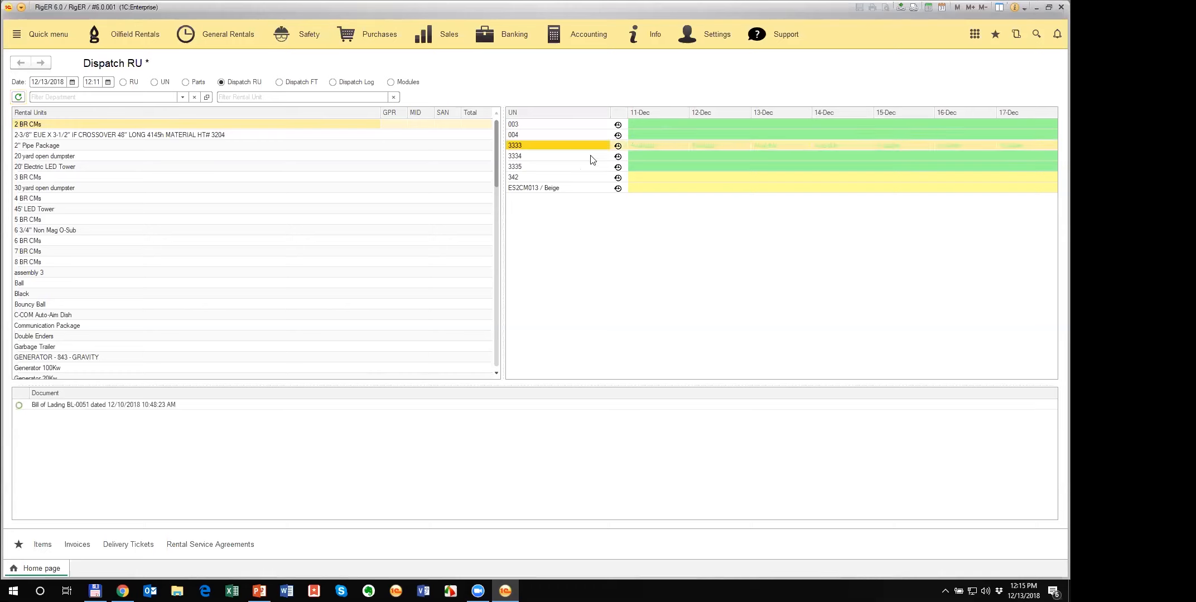
click(588, 177)
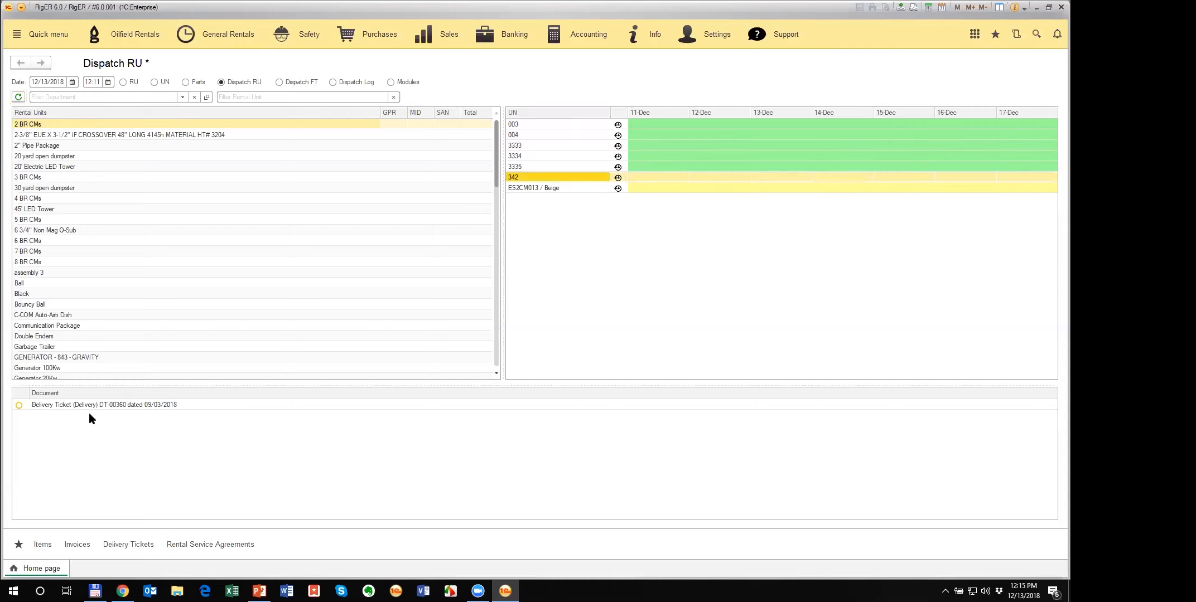
click(655, 177)
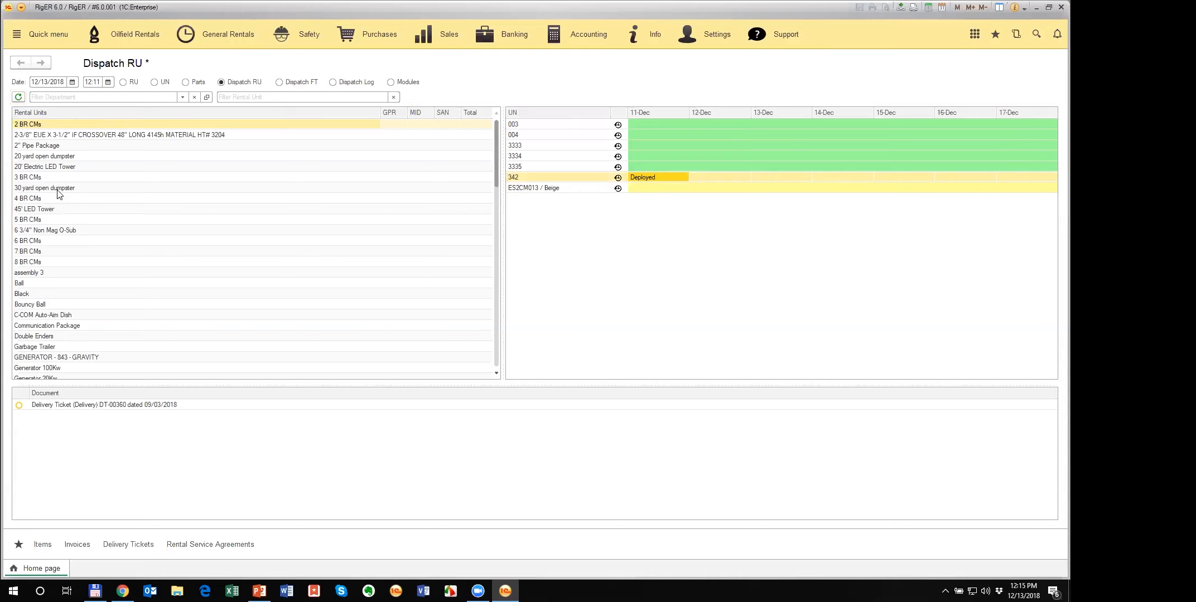
key(Up)
key(Up)
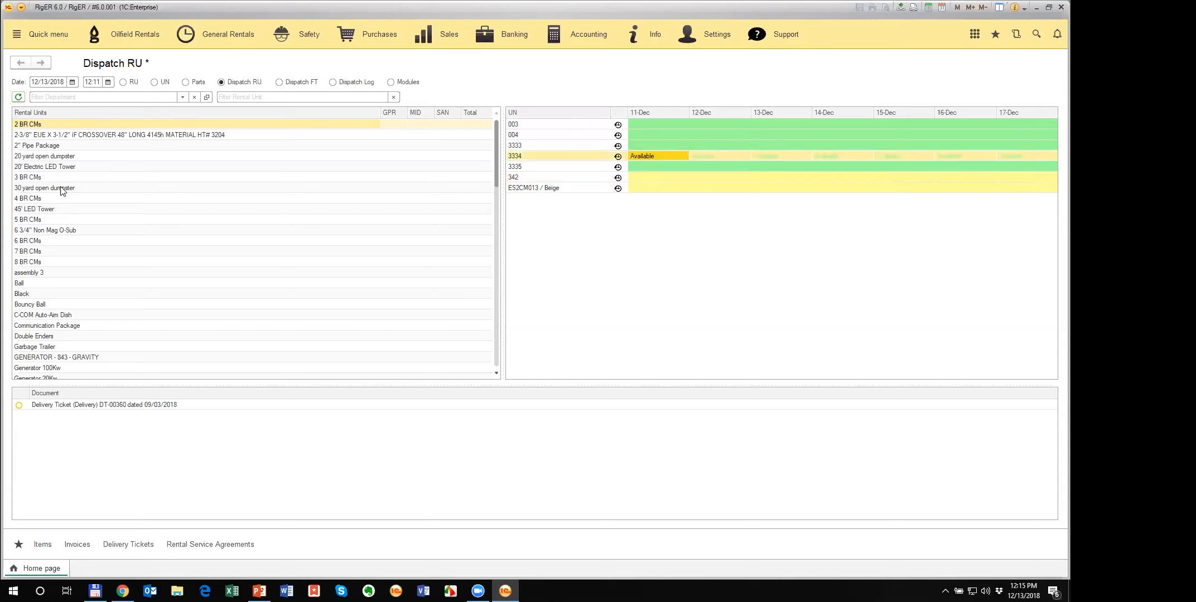
Step: Browse the unit availability of other rental units, from the 30 yard open dumpster through assembly 3 and back to 6 BR CMs
click(62, 189)
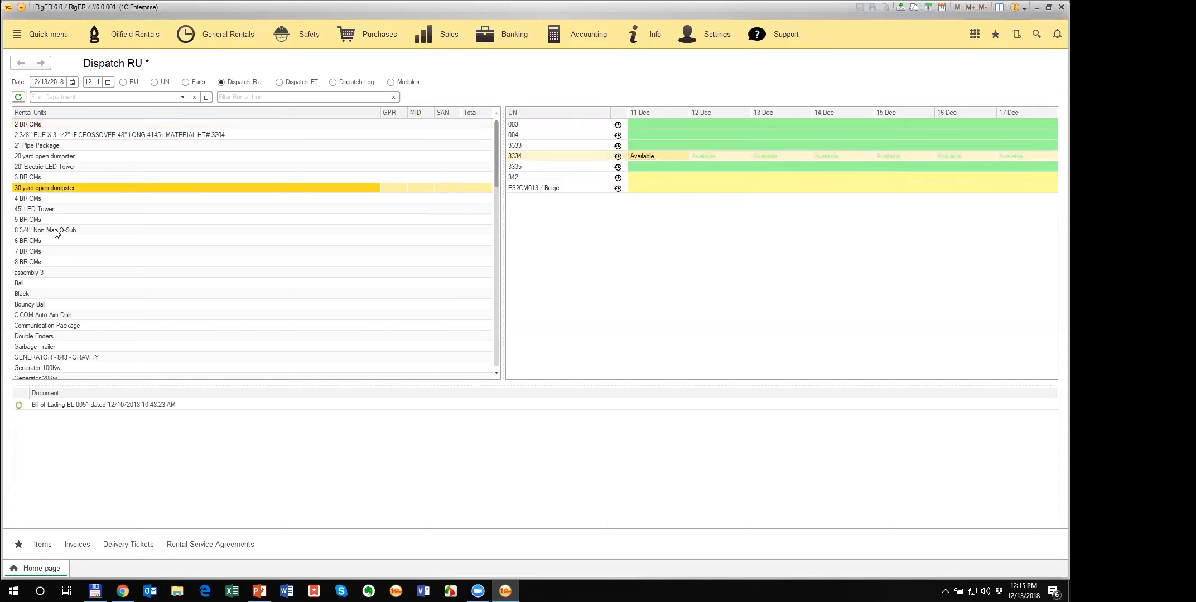
key(Down)
key(Down)
key(Down)
key(Down)
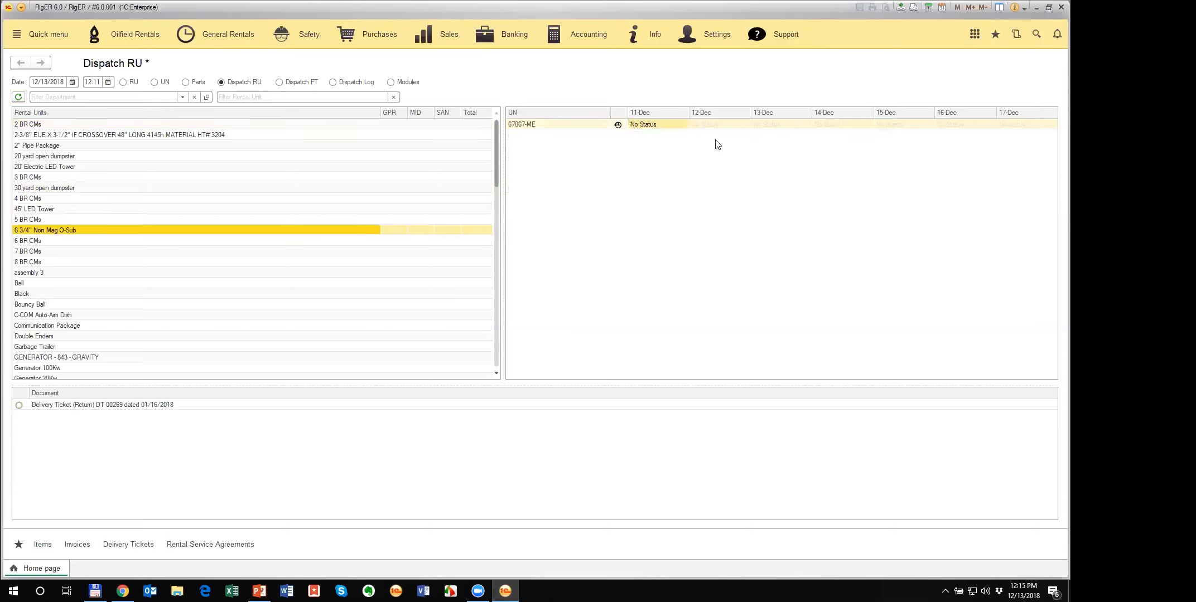
click(100, 272)
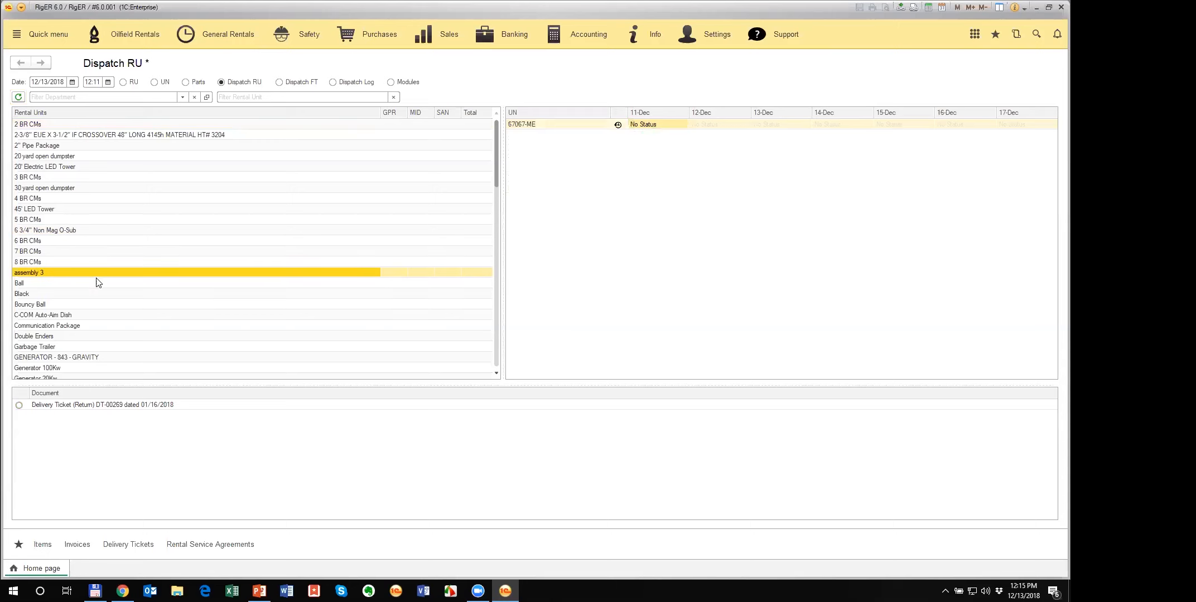
key(Up)
key(Up)
key(Up)
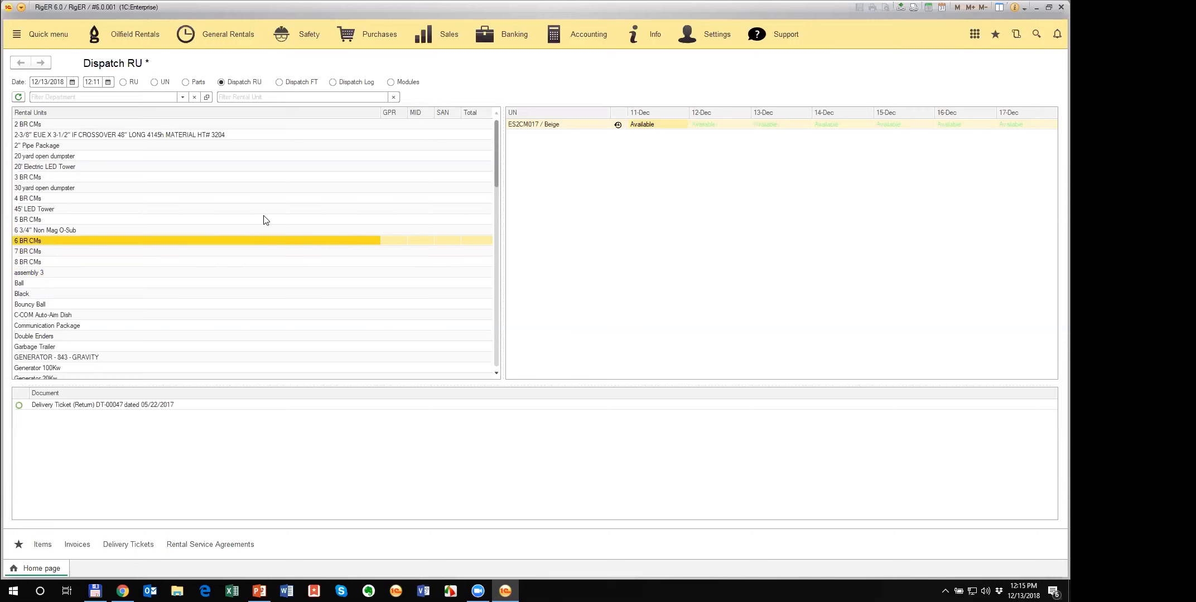
Step: Create a Dispatch Log entry with the description "note abut smth", then post and close it
click(333, 83)
click(341, 83)
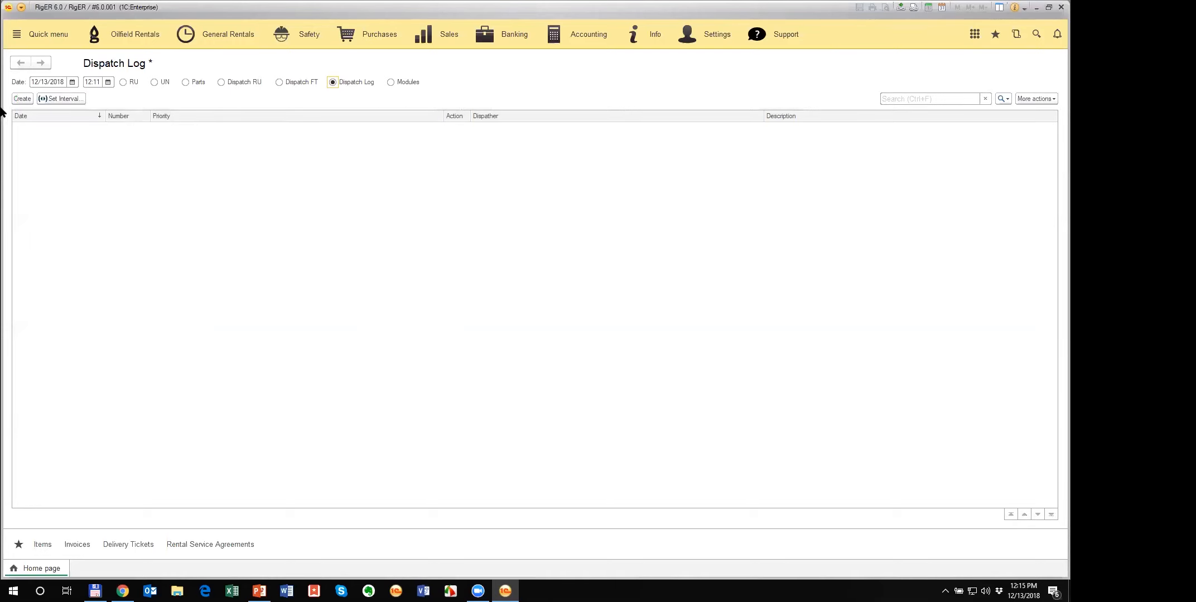
click(23, 98)
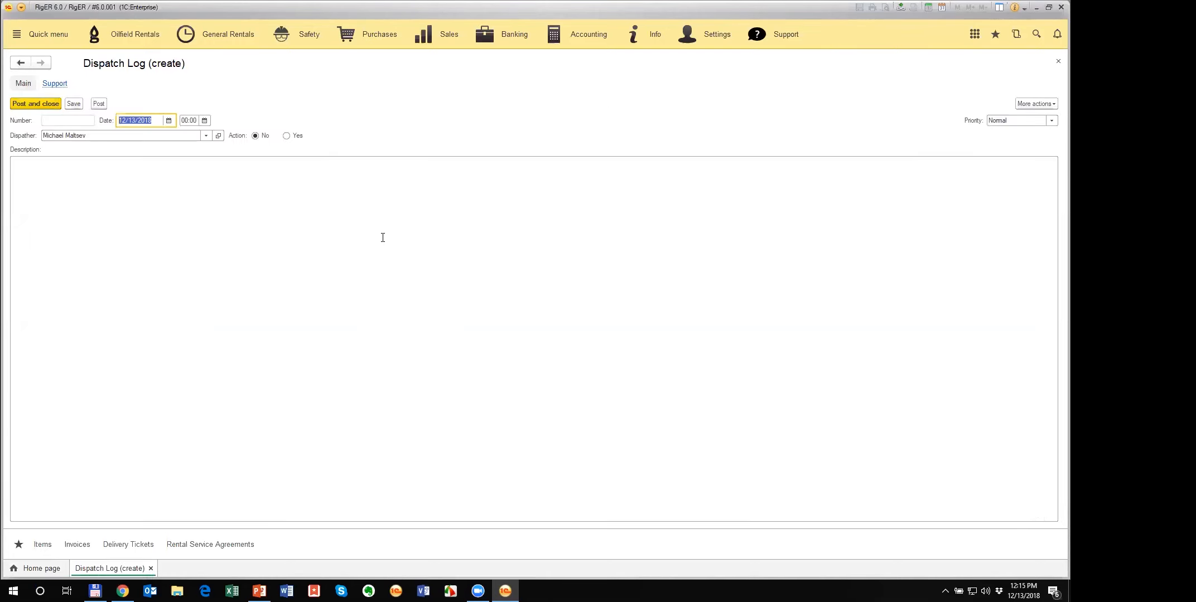
click(53, 208)
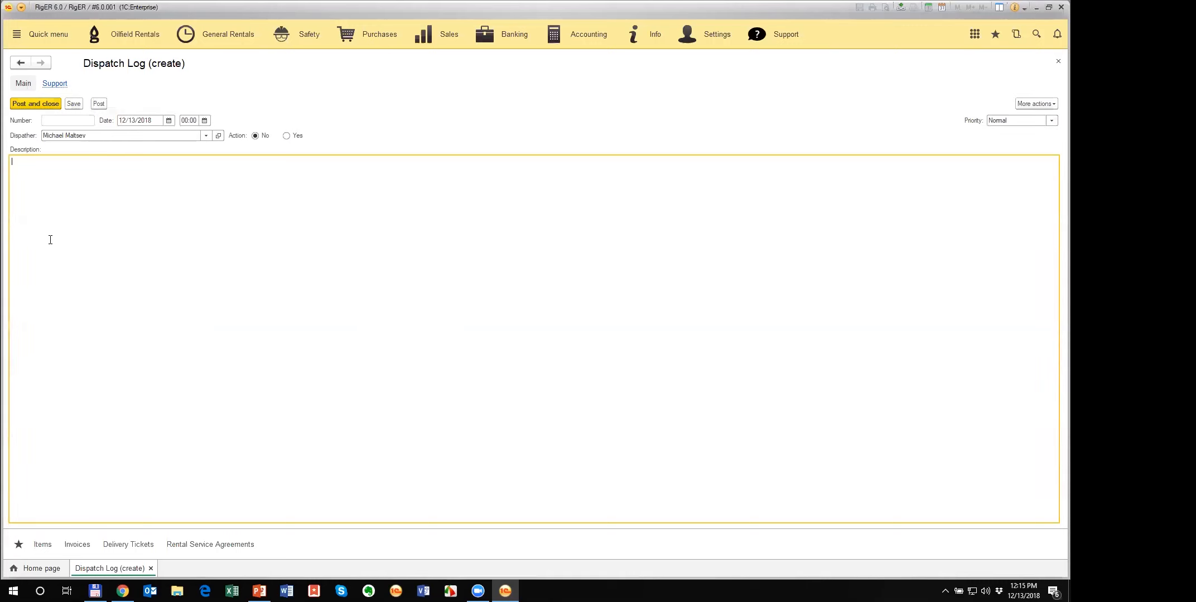
text(note abut smth)
click(35, 104)
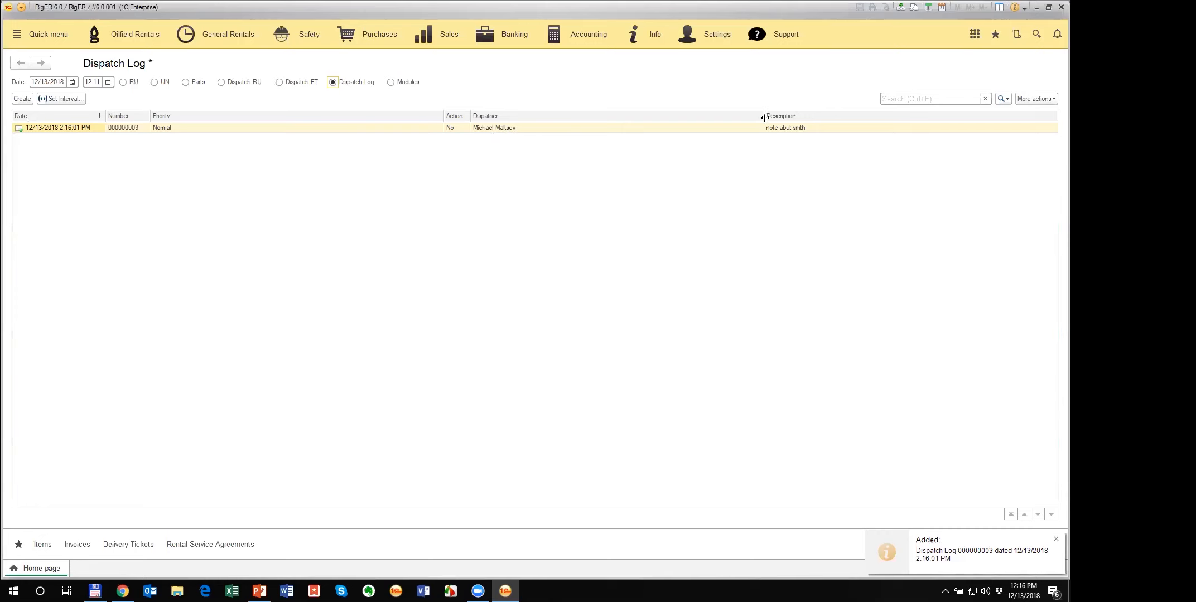
Step: Reopen the new Dispatch Log entry, view its available priority levels, and post and close it with Normal priority
click(460, 131)
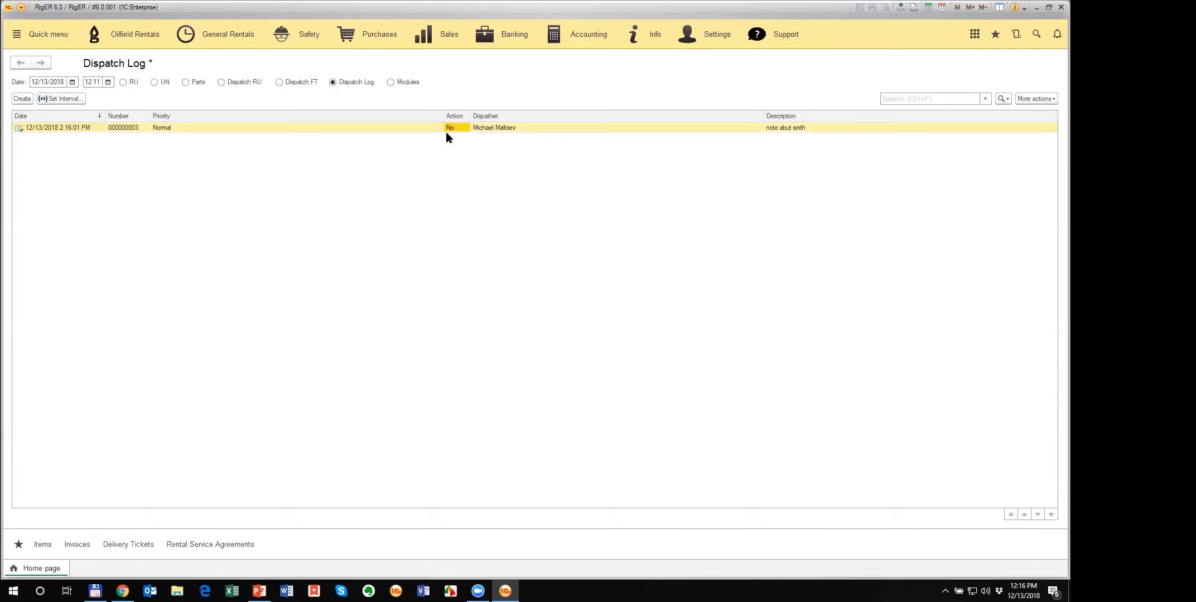
double_click(188, 131)
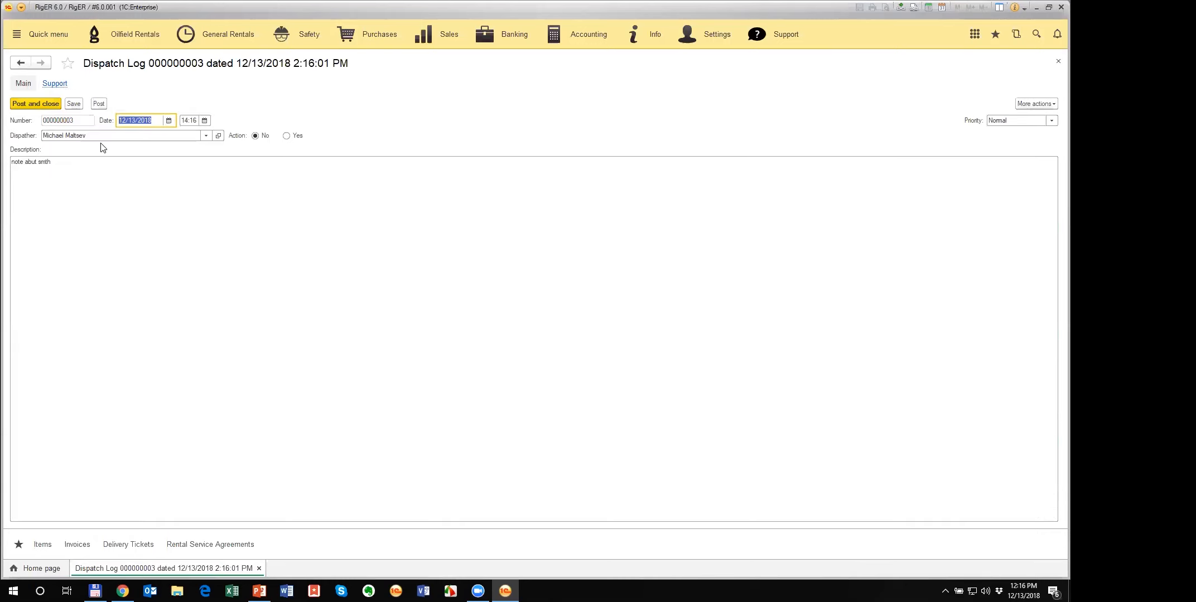
click(999, 122)
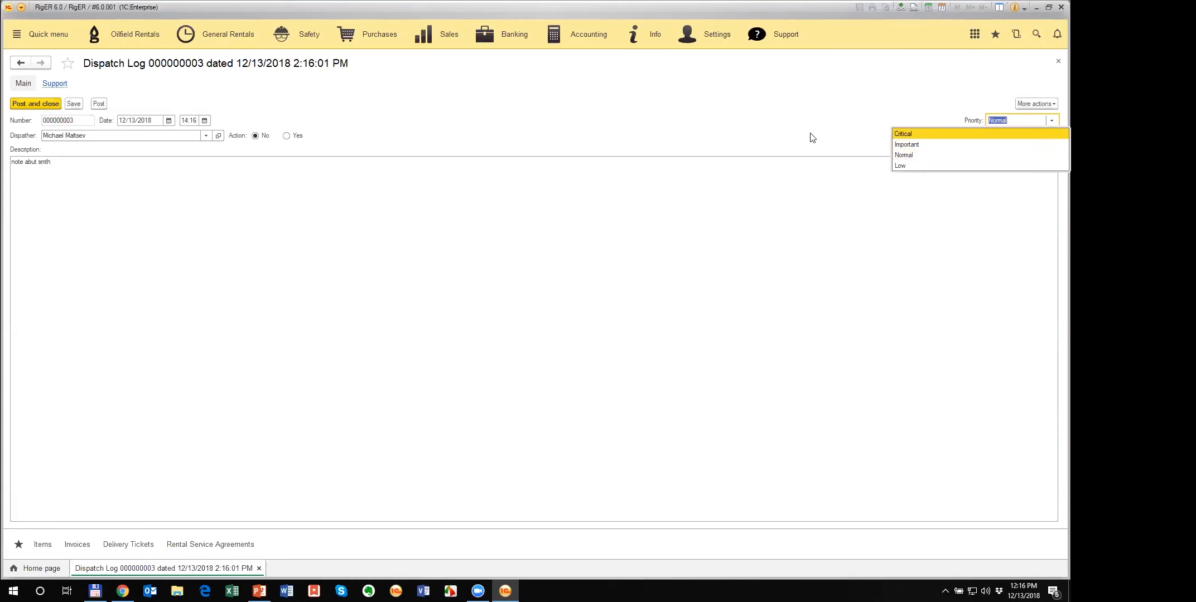
click(40, 106)
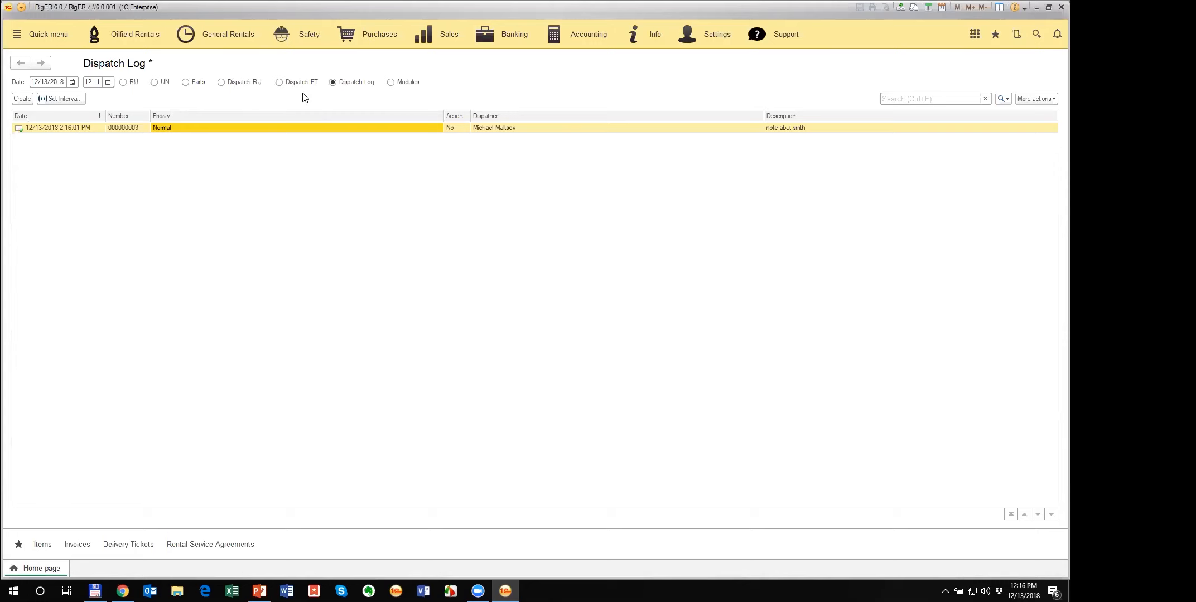
Step: Go to the Oilfield Rentals Field Tickets list and open the EOG ticket dated 12/12/2018 for location Horton 77
click(237, 83)
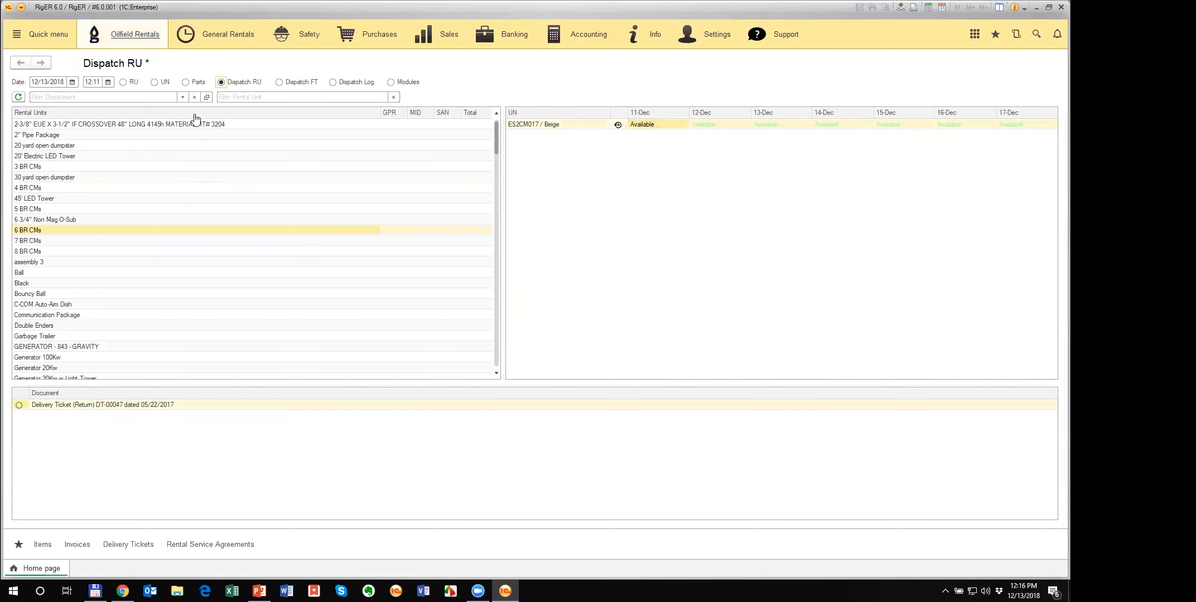
click(135, 34)
click(50, 134)
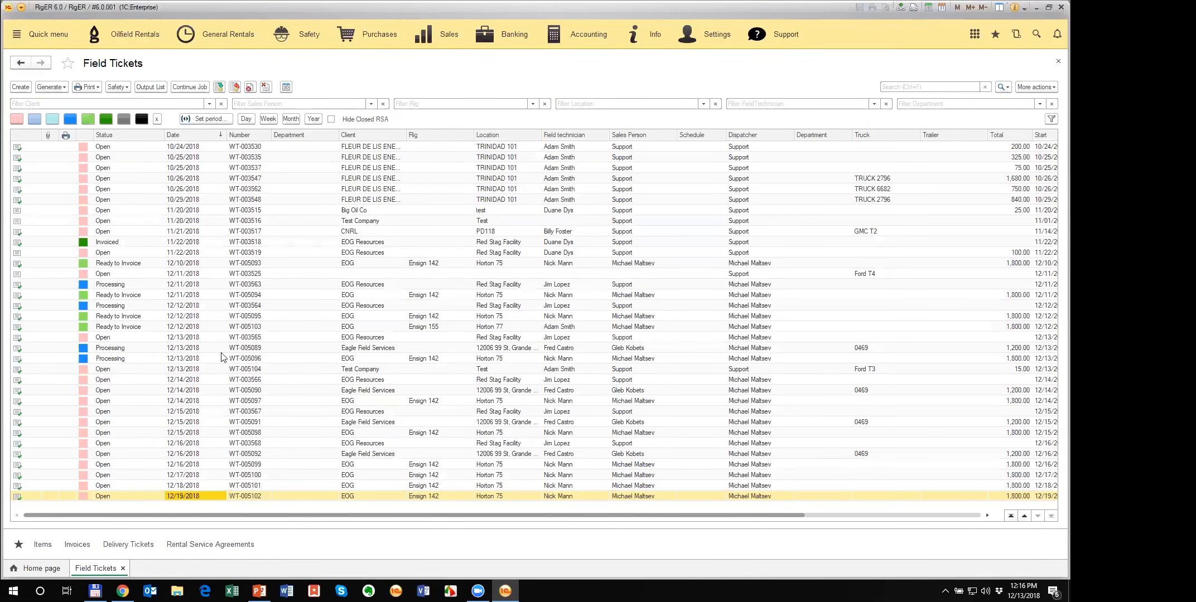
click(254, 104)
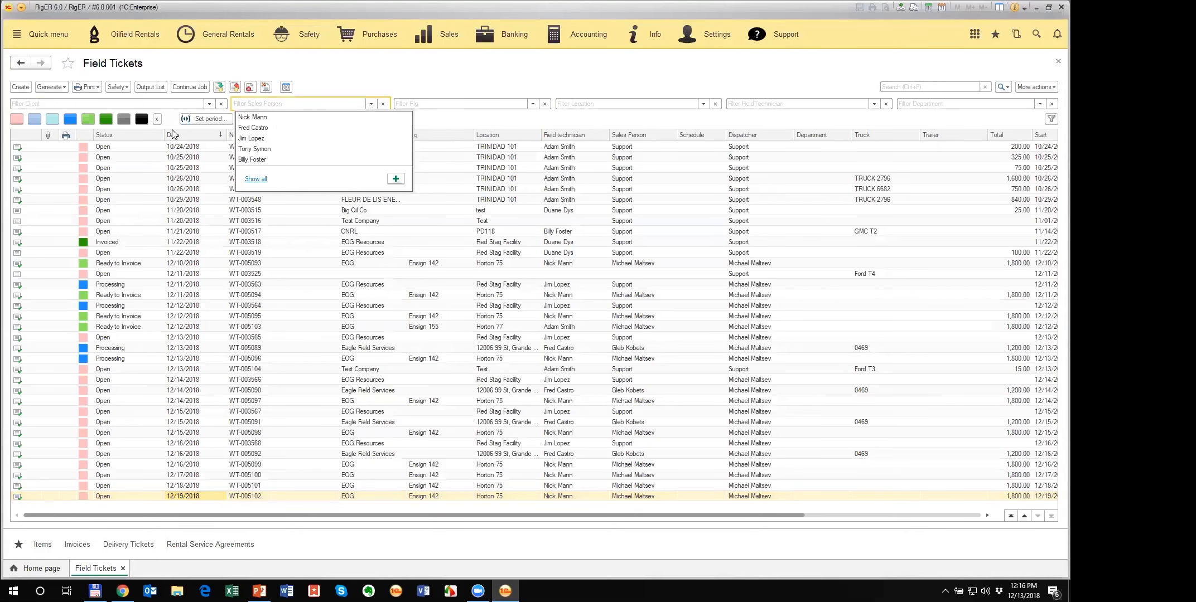
click(555, 326)
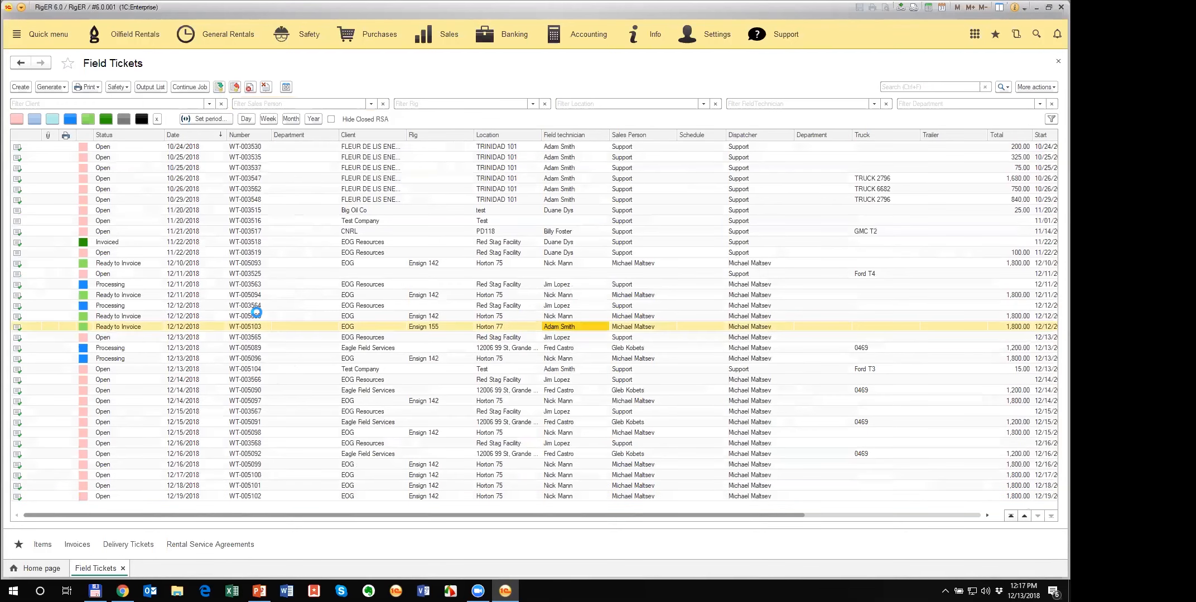
key(Escape)
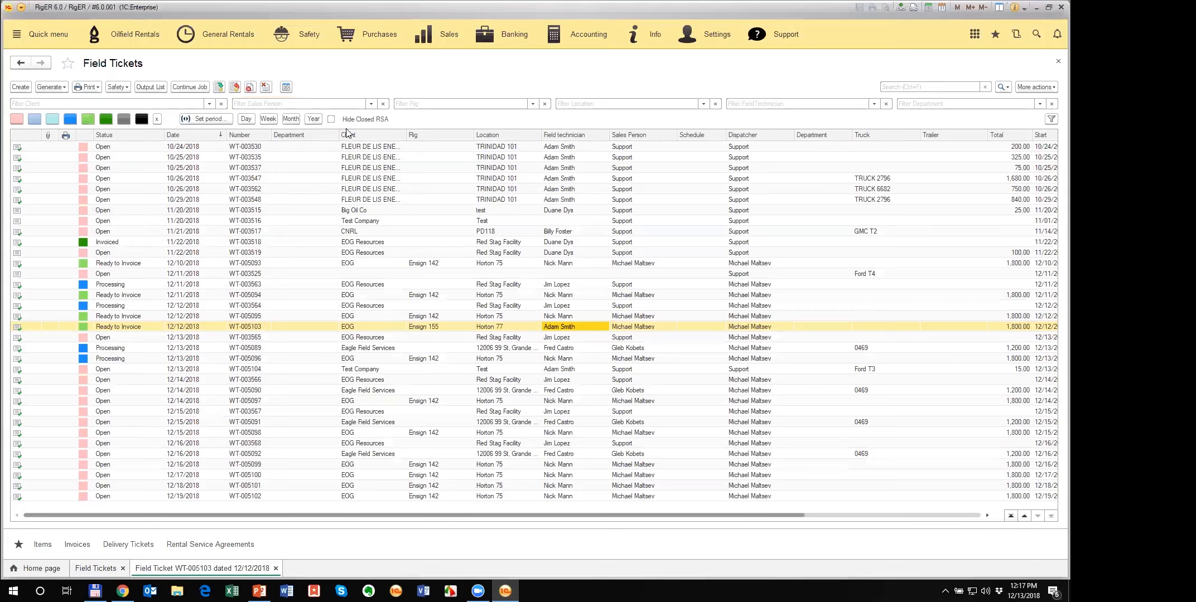
Step: Continue the job of the EOG field ticket dated 12/12/2018 for Horton 77 for the next 8 days, generating the tickets
click(124, 327)
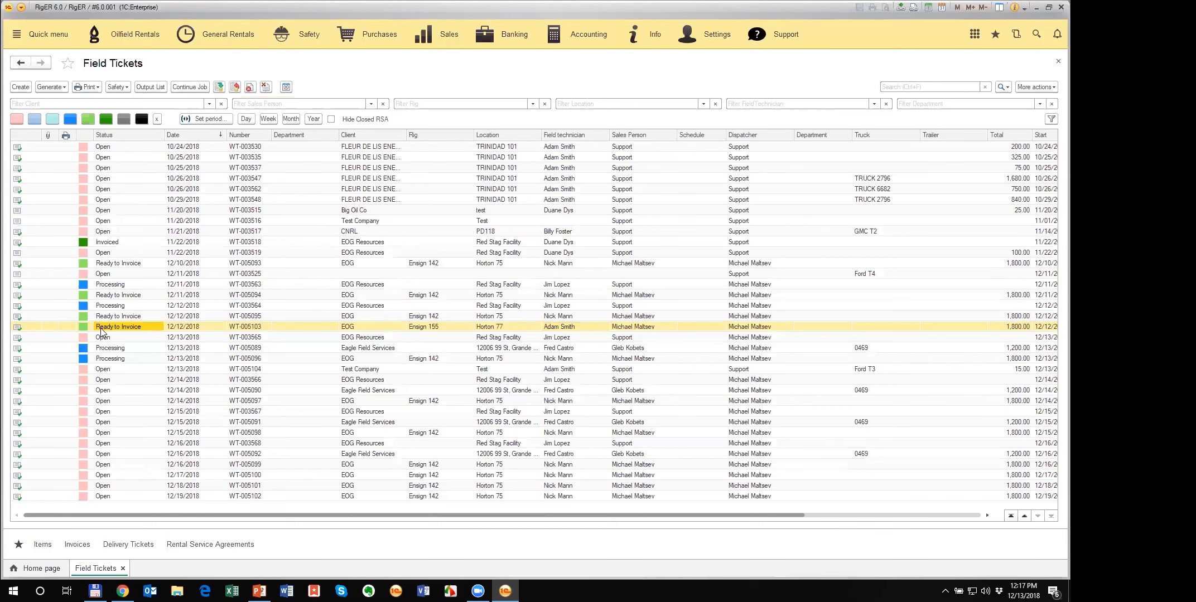
click(195, 328)
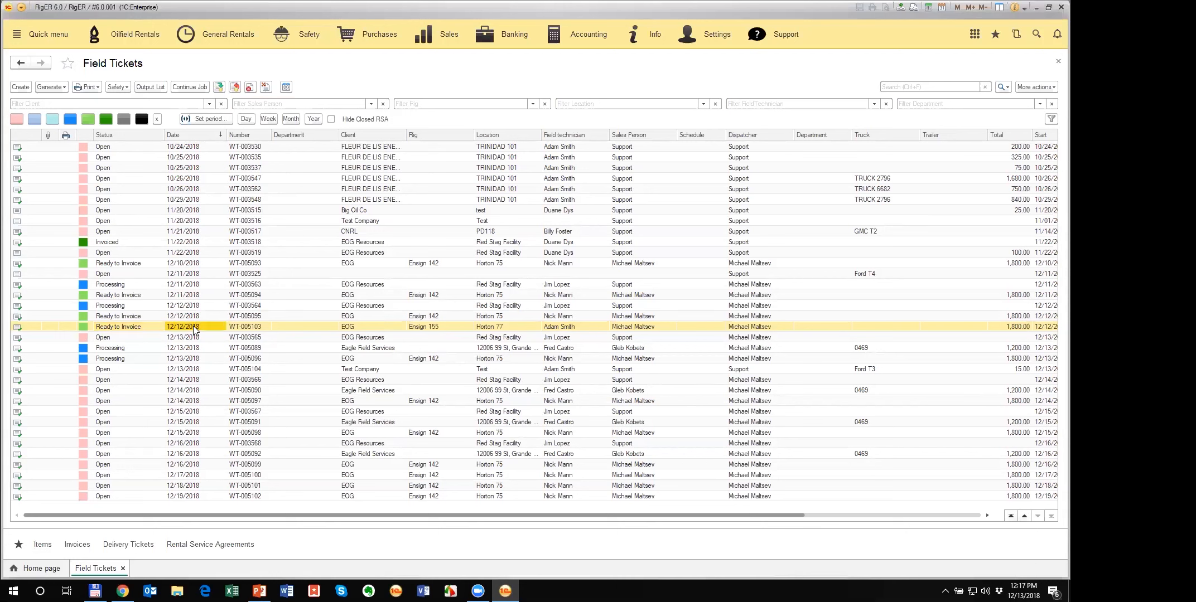
click(189, 87)
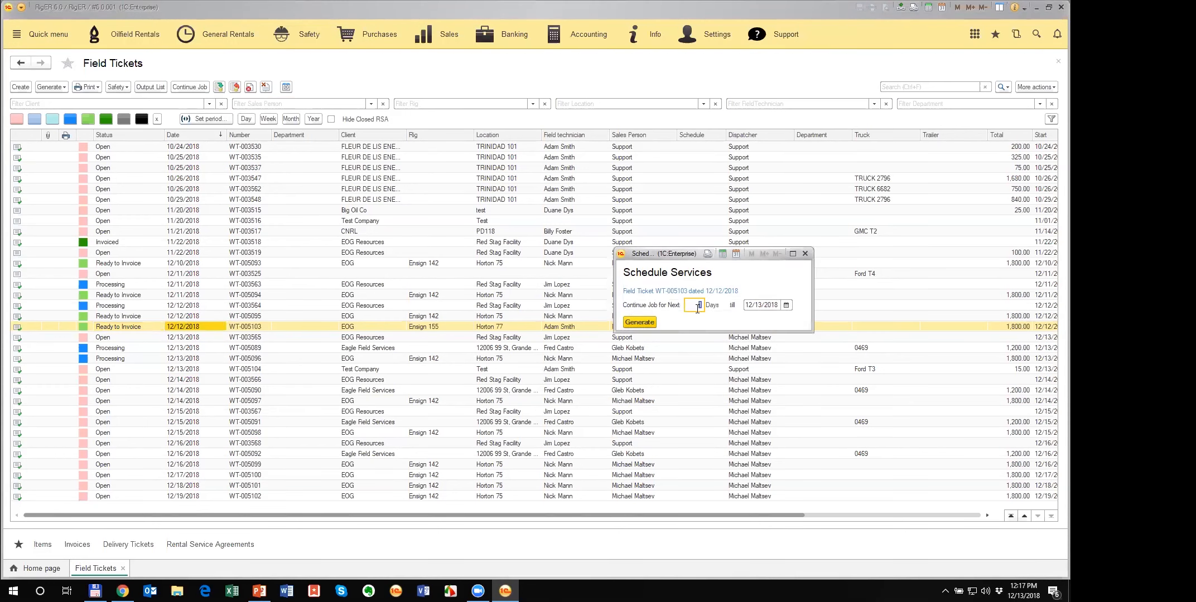
text(8)
click(634, 323)
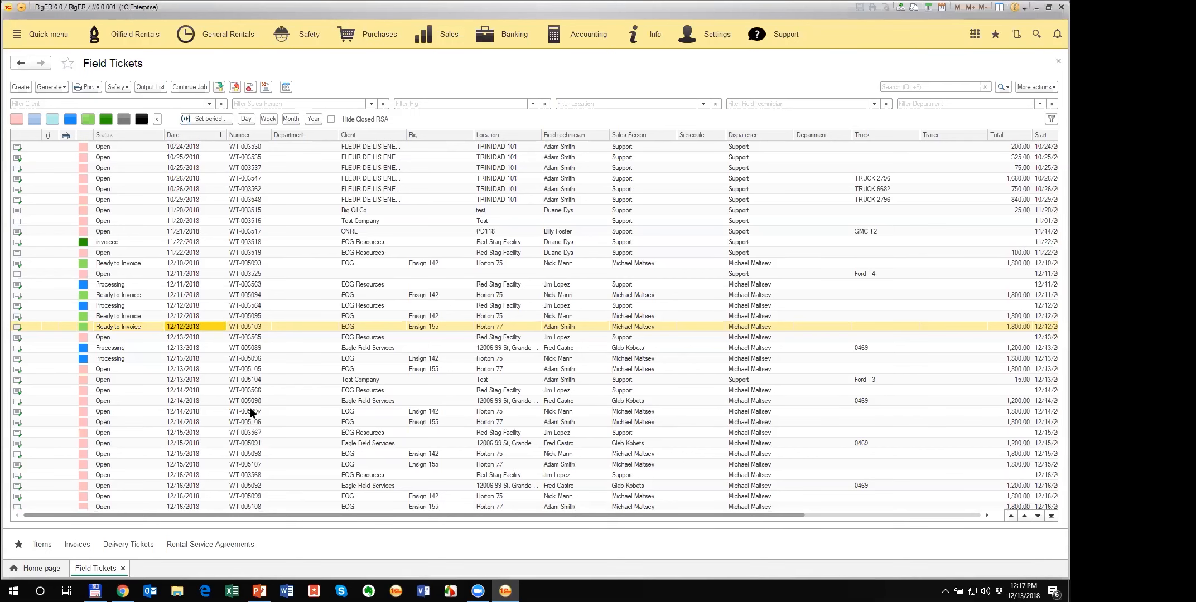
scroll(262, 411, down, 3)
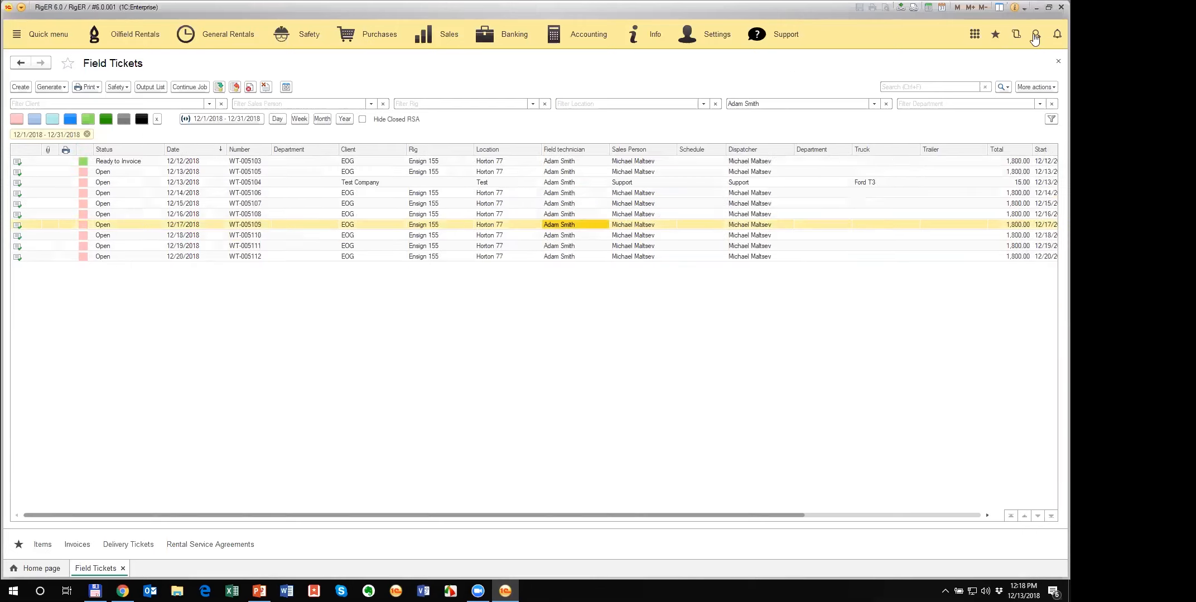
Step: Close the Field Tickets list, switch to the PowerPoint presentation and present through to the Employees Qualifications and Skills slide
click(1058, 61)
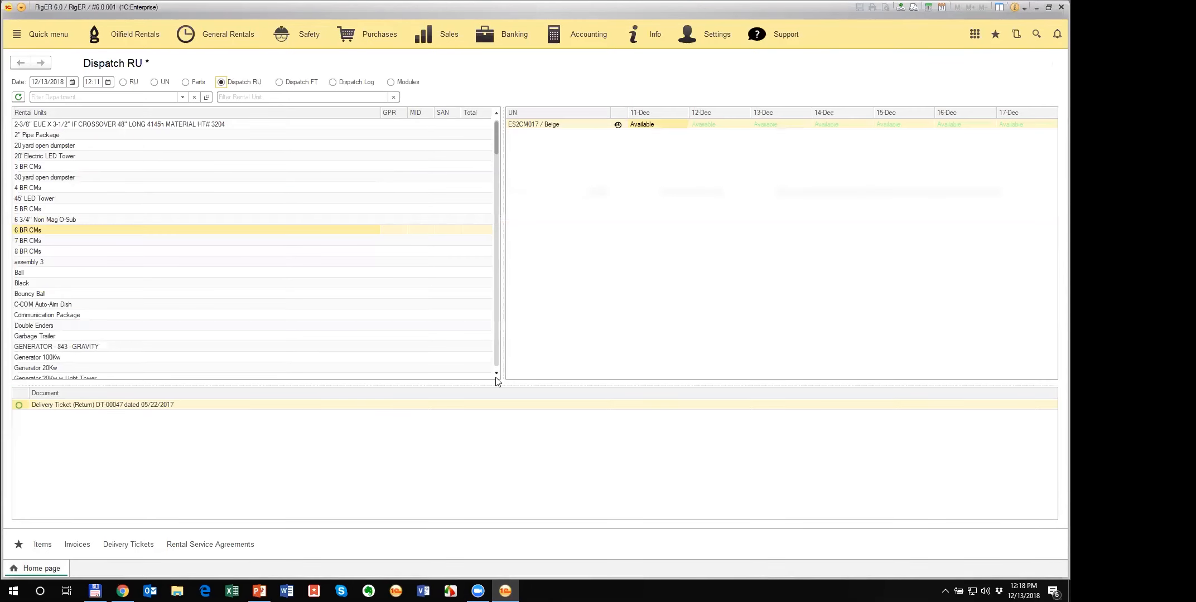
click(1036, 7)
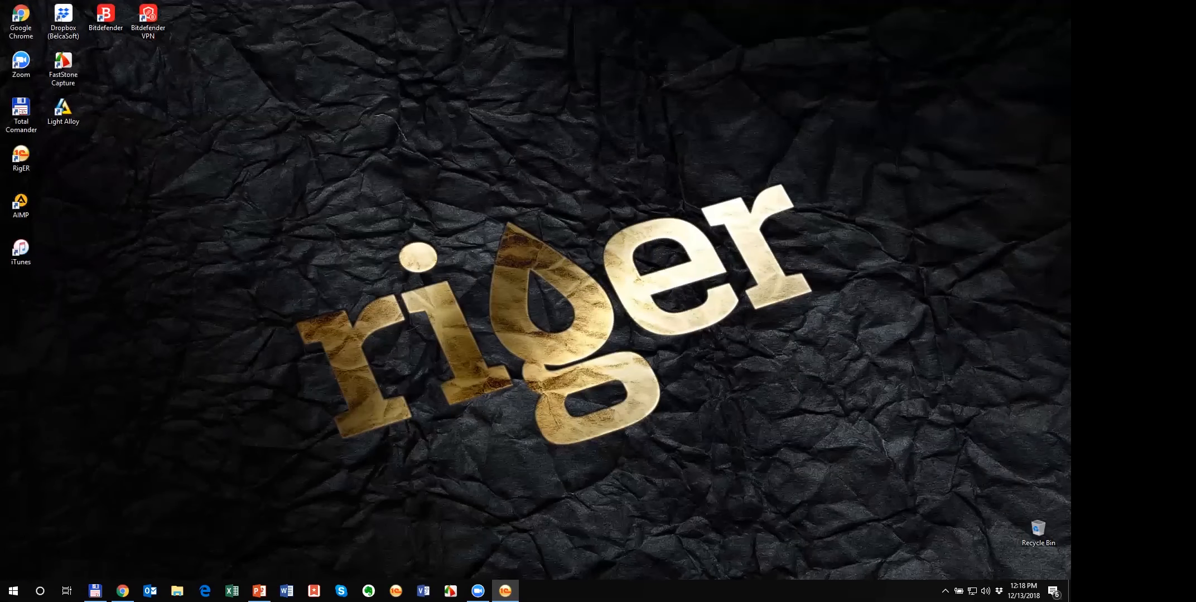
click(258, 591)
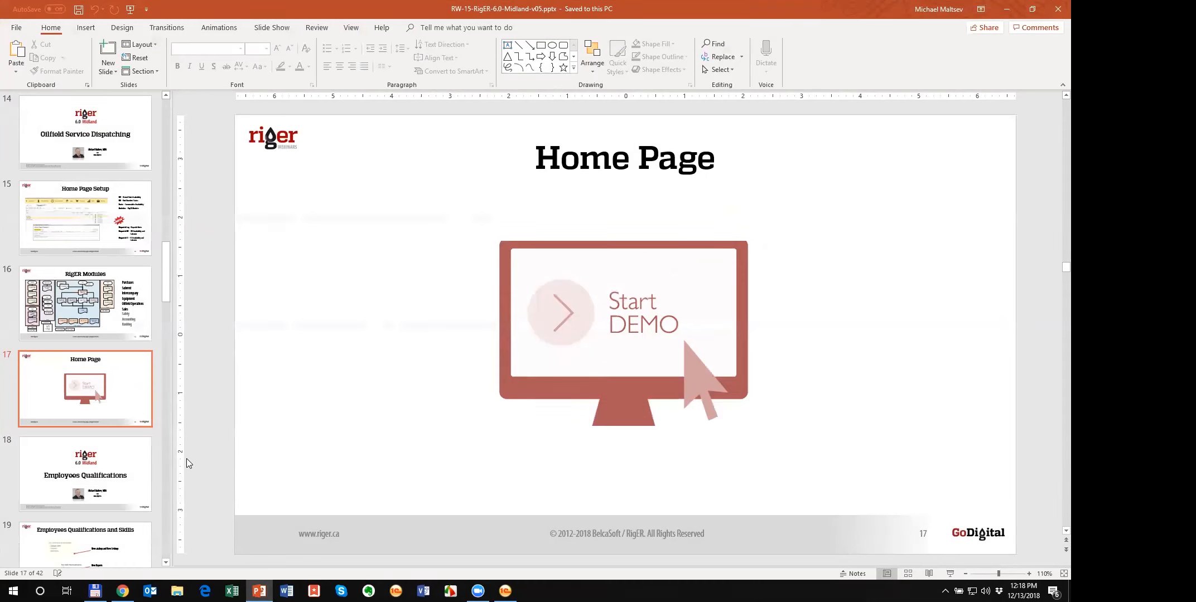
key(shift+F5)
key(Right)
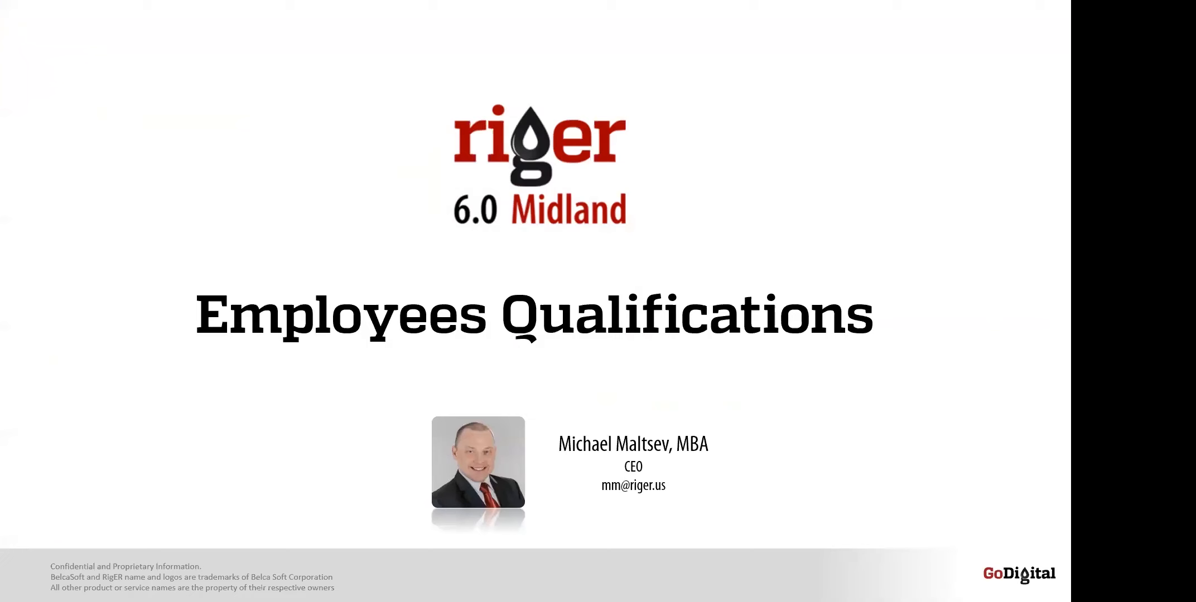
key(Right)
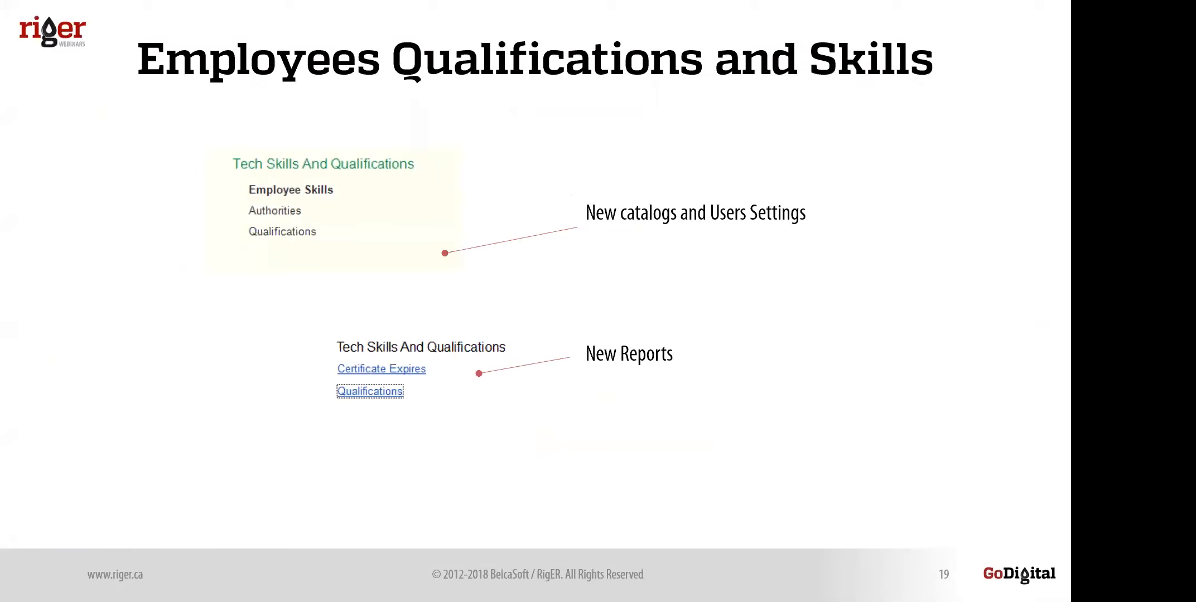
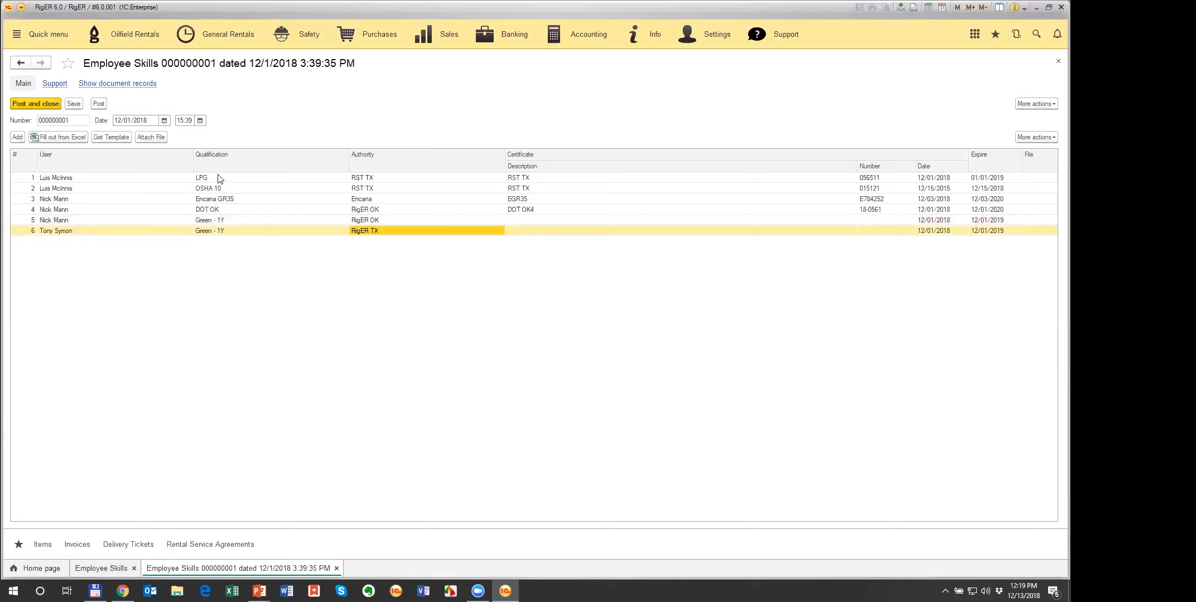
Step: Examine the certificate date, expiry date and attached file of the OSHA 10 record in the Employee Skills document
click(220, 190)
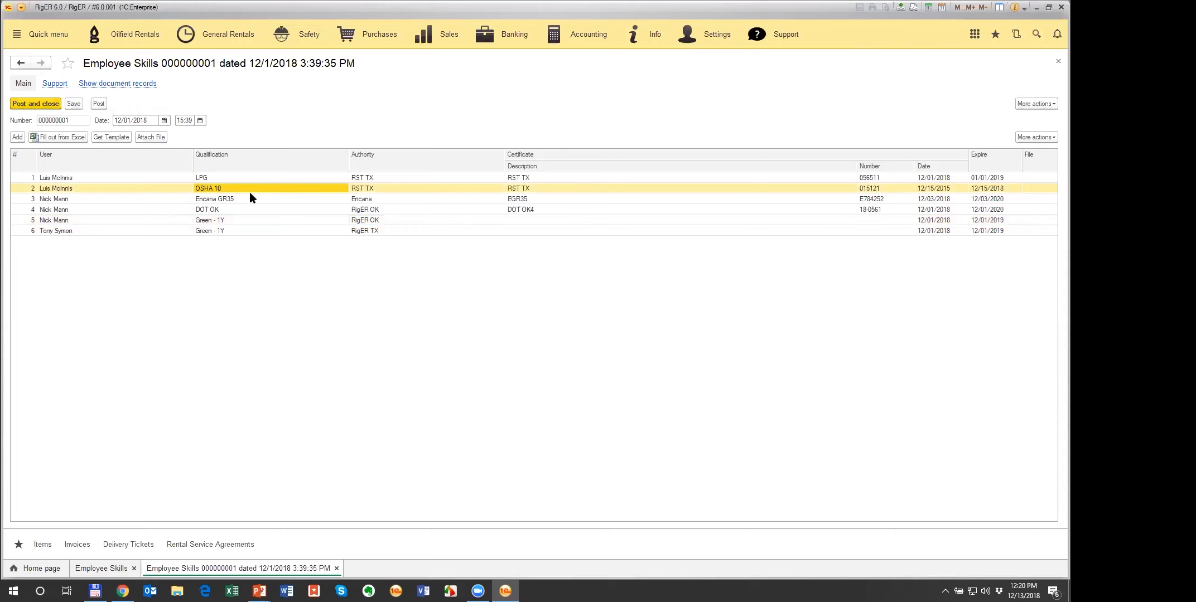
click(937, 190)
click(1005, 192)
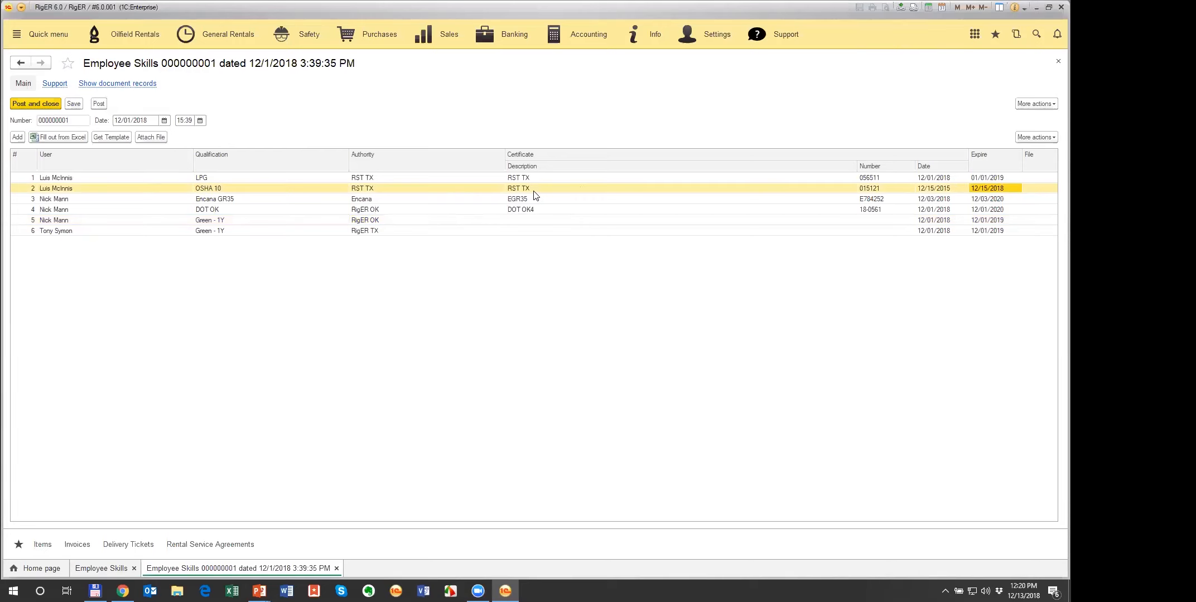
click(1039, 192)
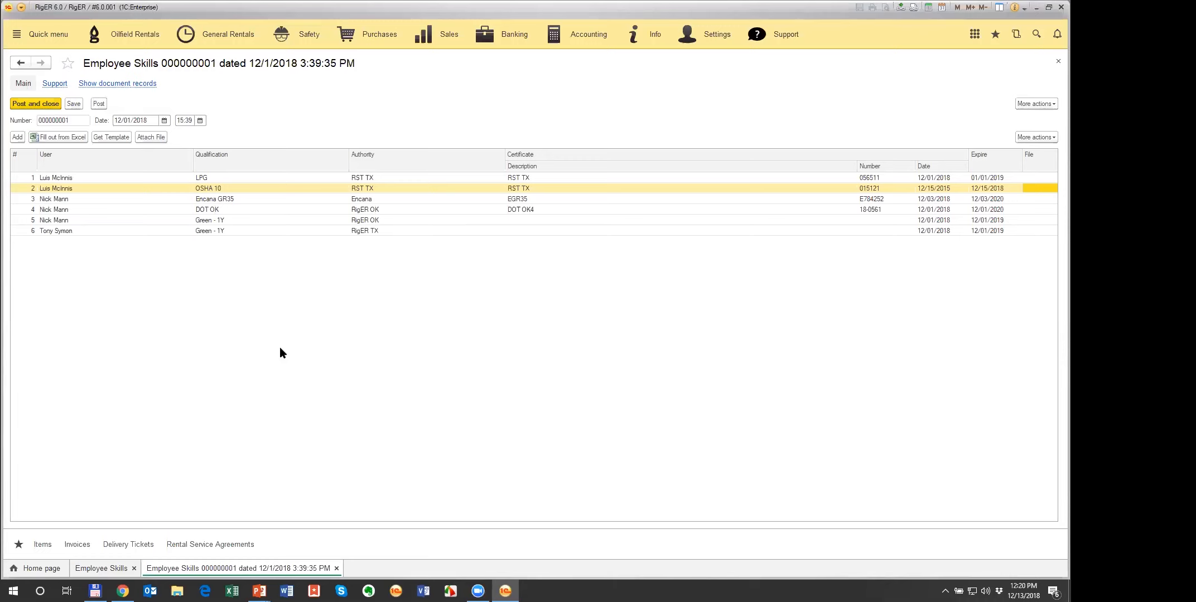
Step: Inspect the Certified setting of the Green - 1Y qualification used in row 5, and return to the document without changes
click(220, 221)
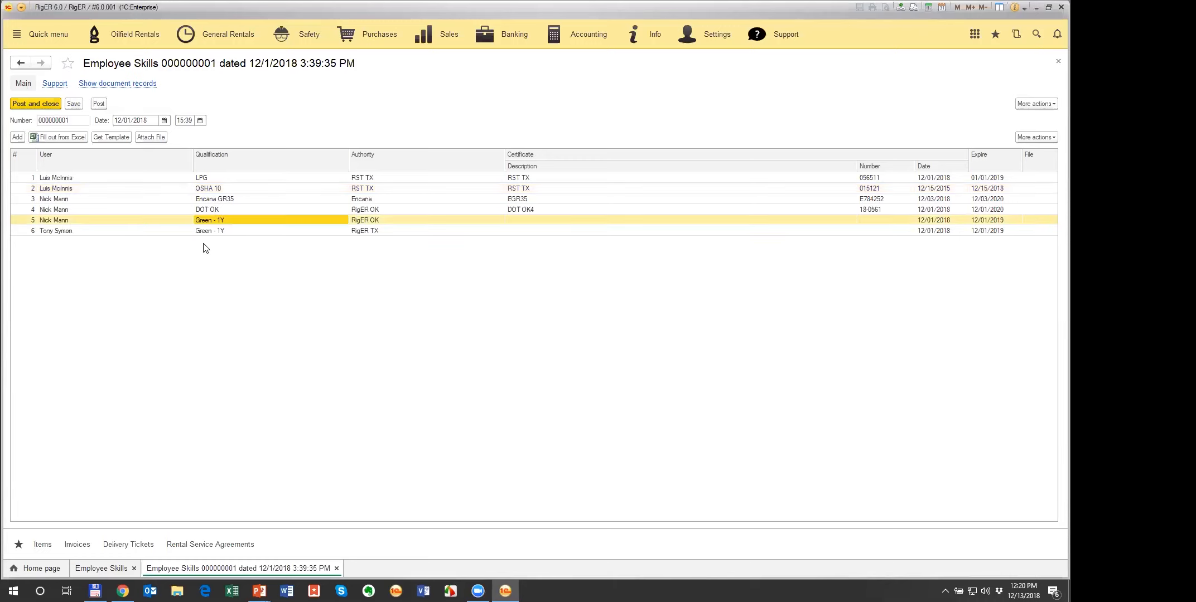
click(225, 220)
click(234, 220)
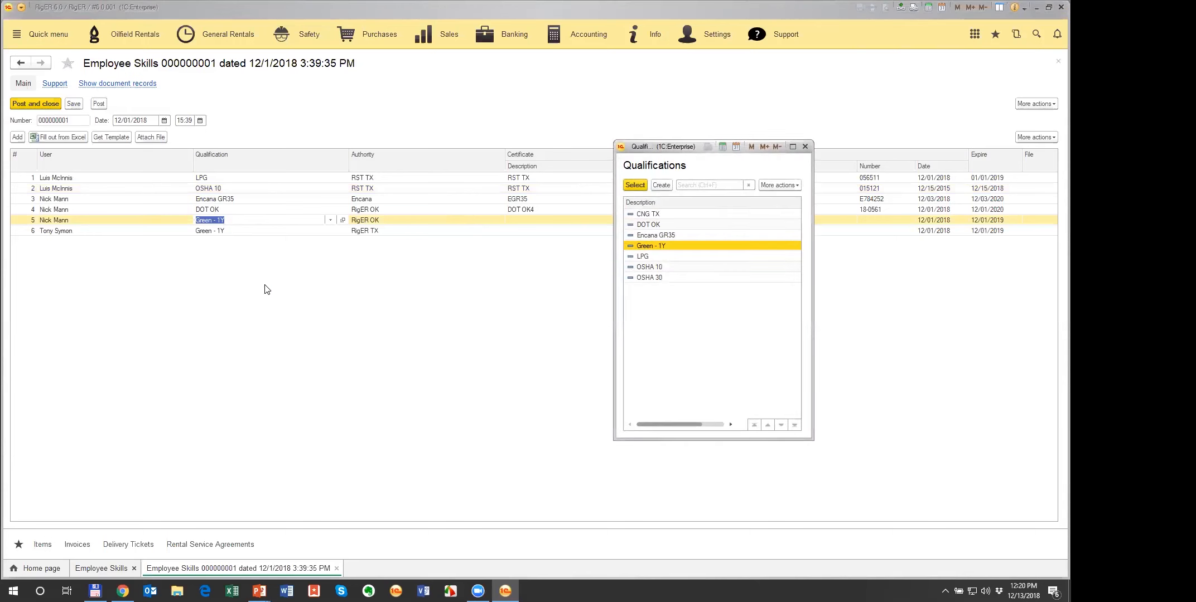
key(F2)
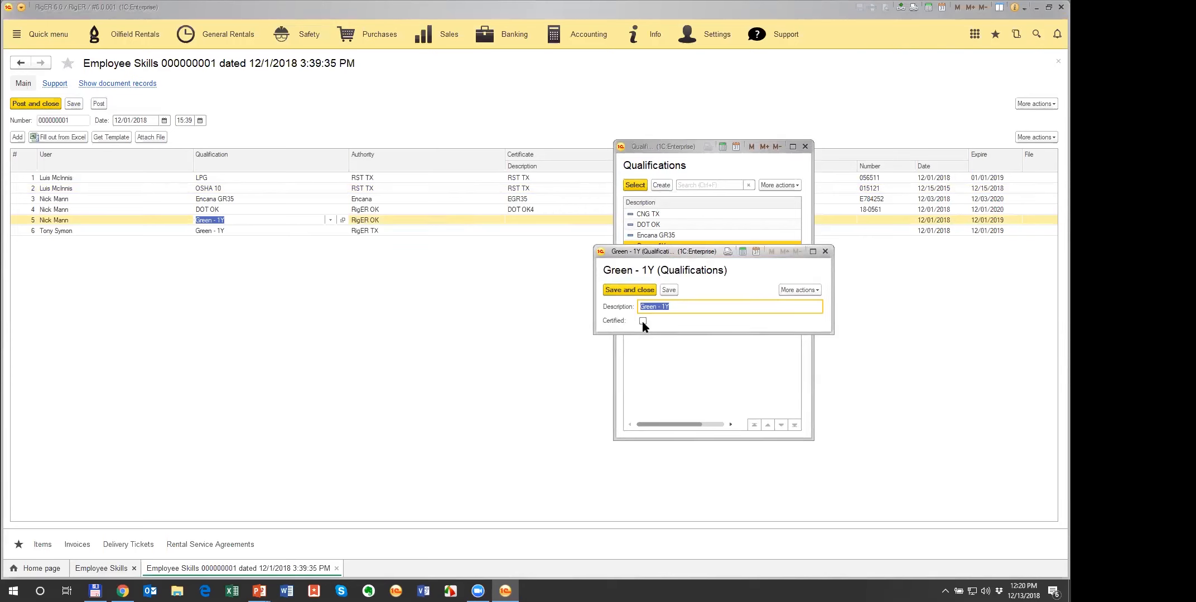
key(Escape)
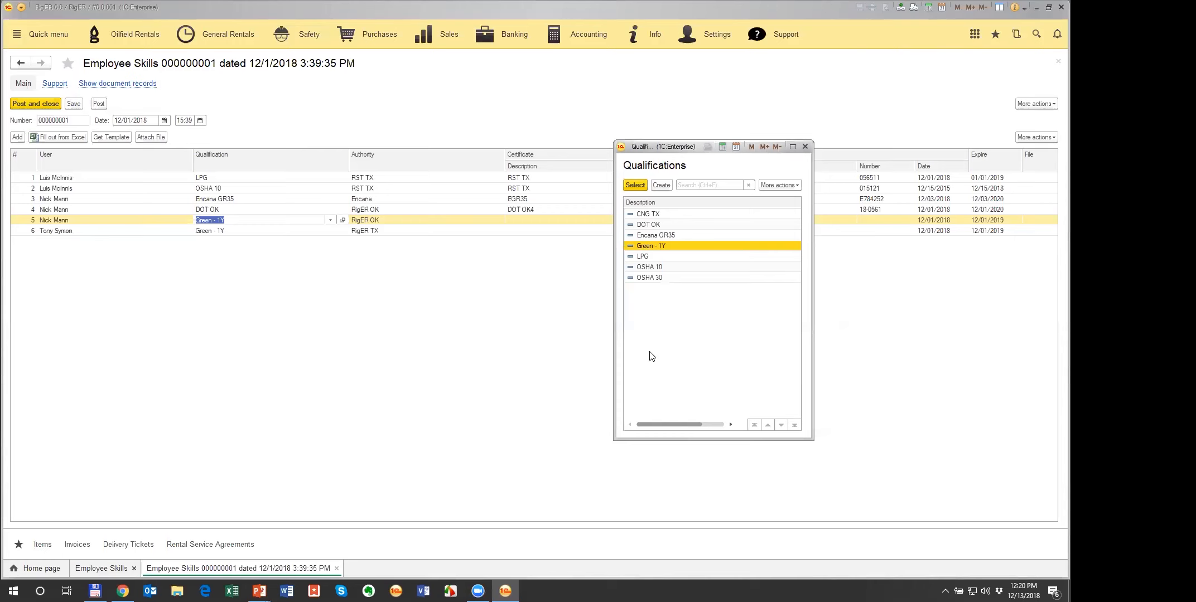
key(Escape)
key(Escape)
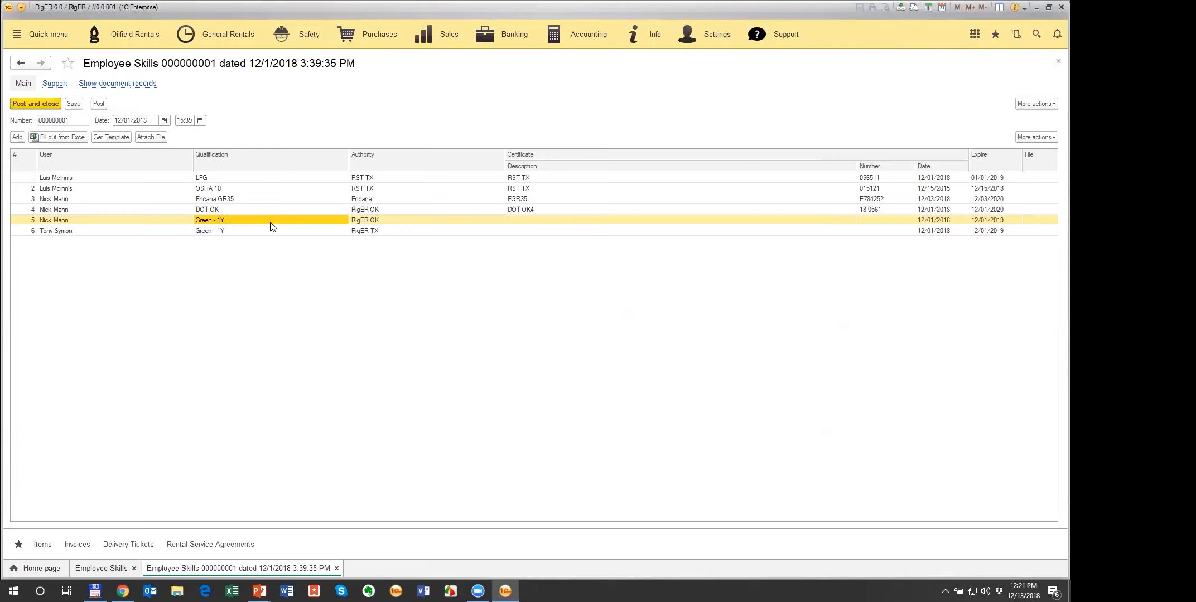
Step: Review the authority, date and expiry date of the Green - 1Y record in row 5, and close the Employee Skills document
click(370, 223)
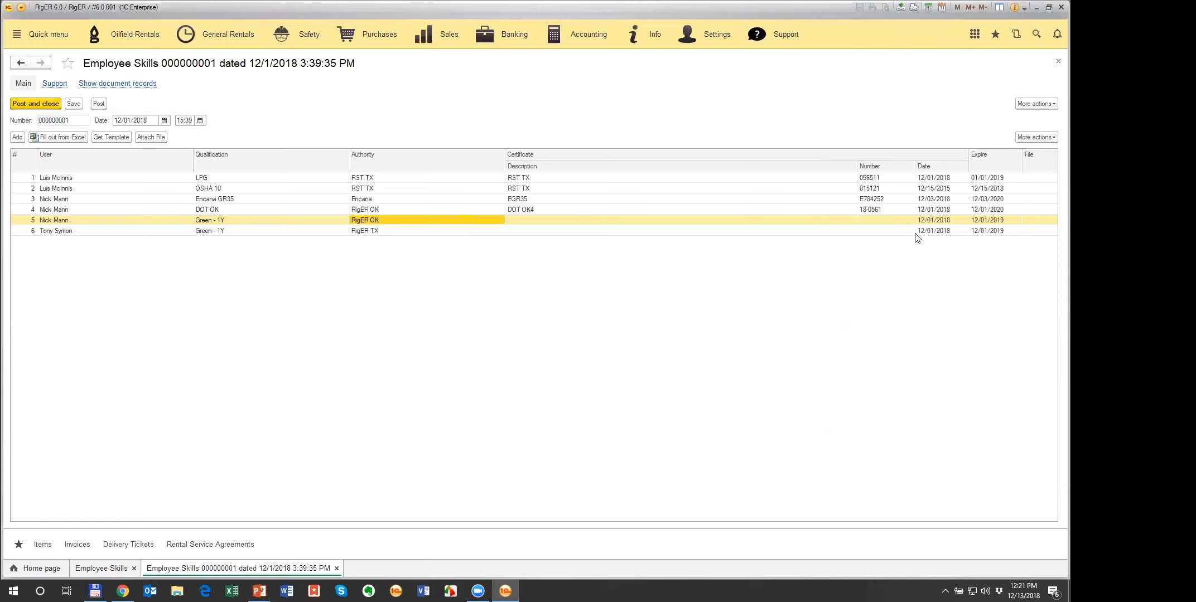
click(935, 221)
click(997, 222)
click(933, 222)
click(981, 222)
click(944, 222)
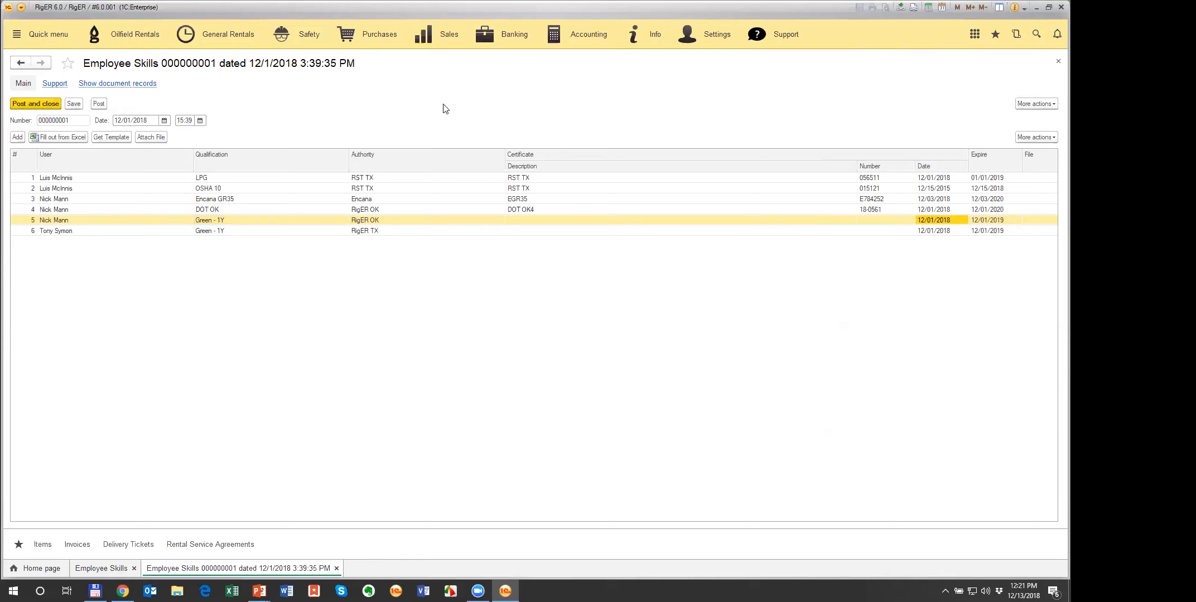
click(1058, 60)
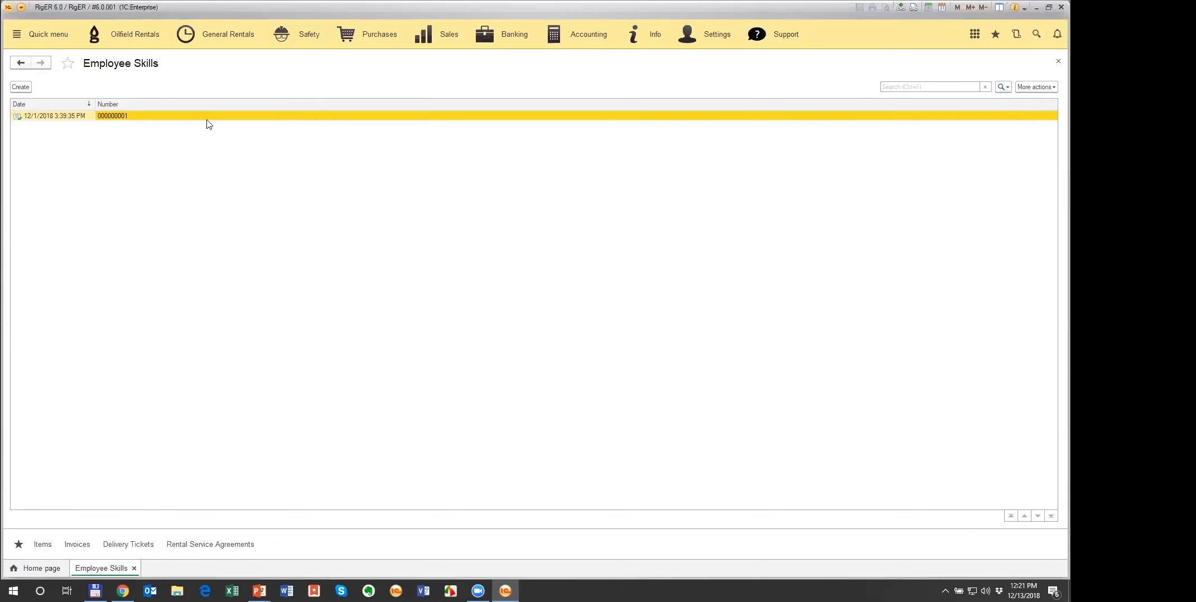
Step: Leave the Employee Skills list and run the Qualifications report from the Oilfield Rentals reports
key(Escape)
click(122, 39)
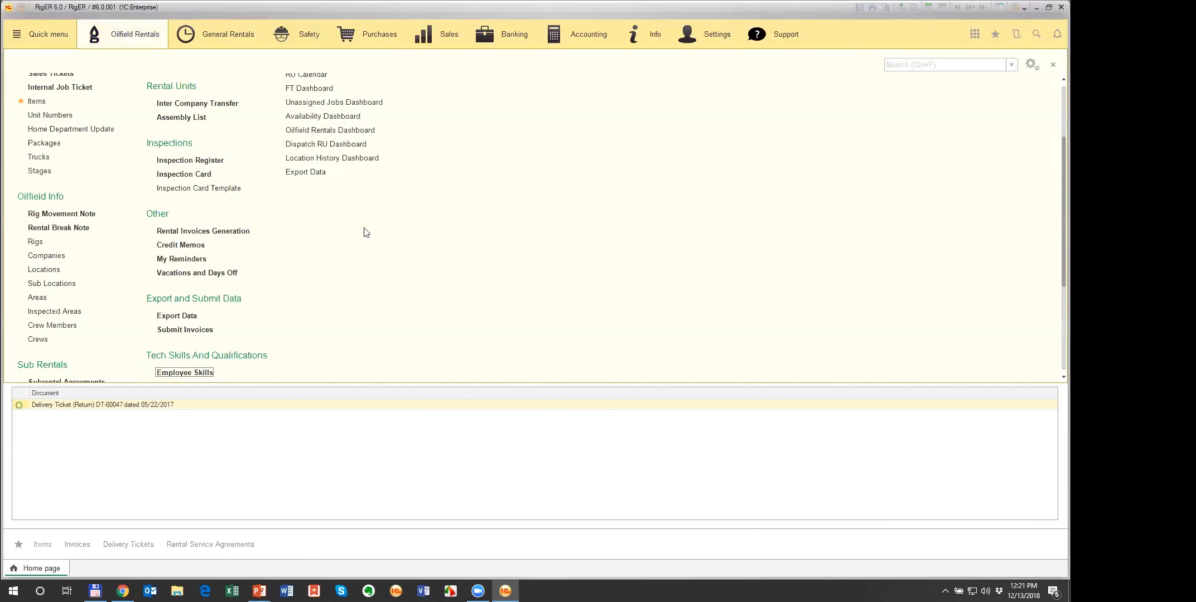
scroll(366, 232, up, 3)
click(323, 106)
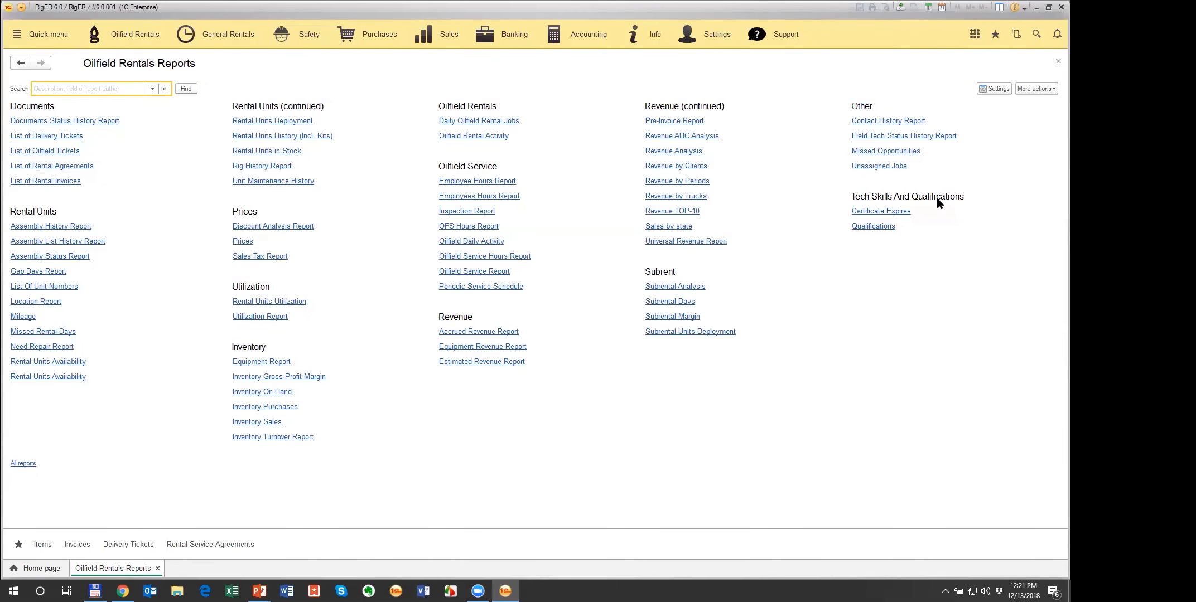
click(887, 227)
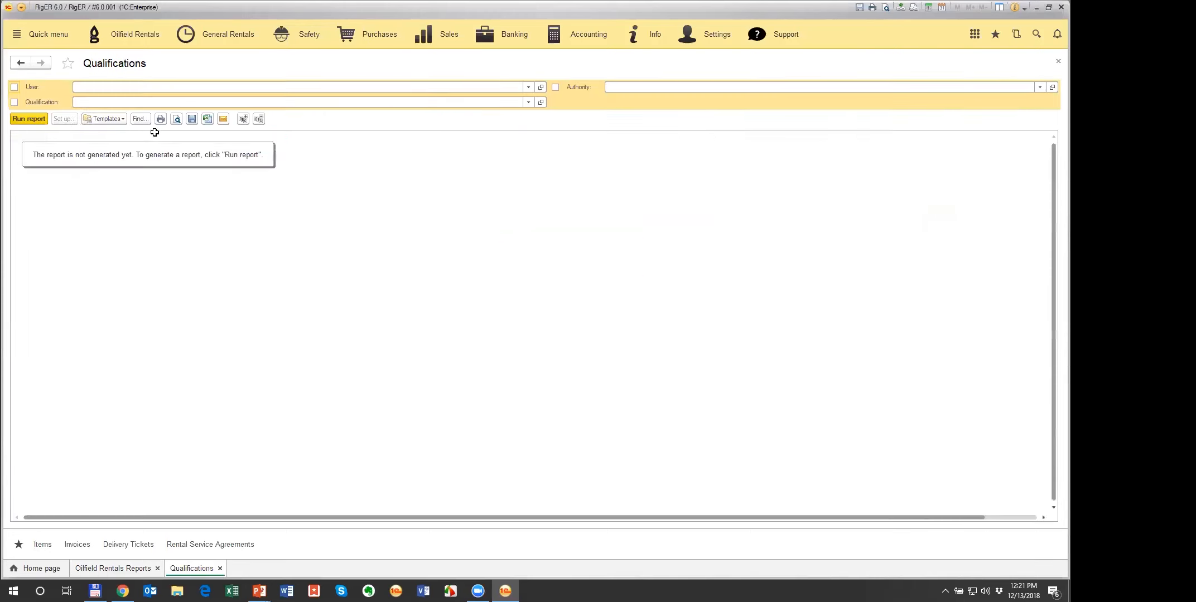
click(31, 119)
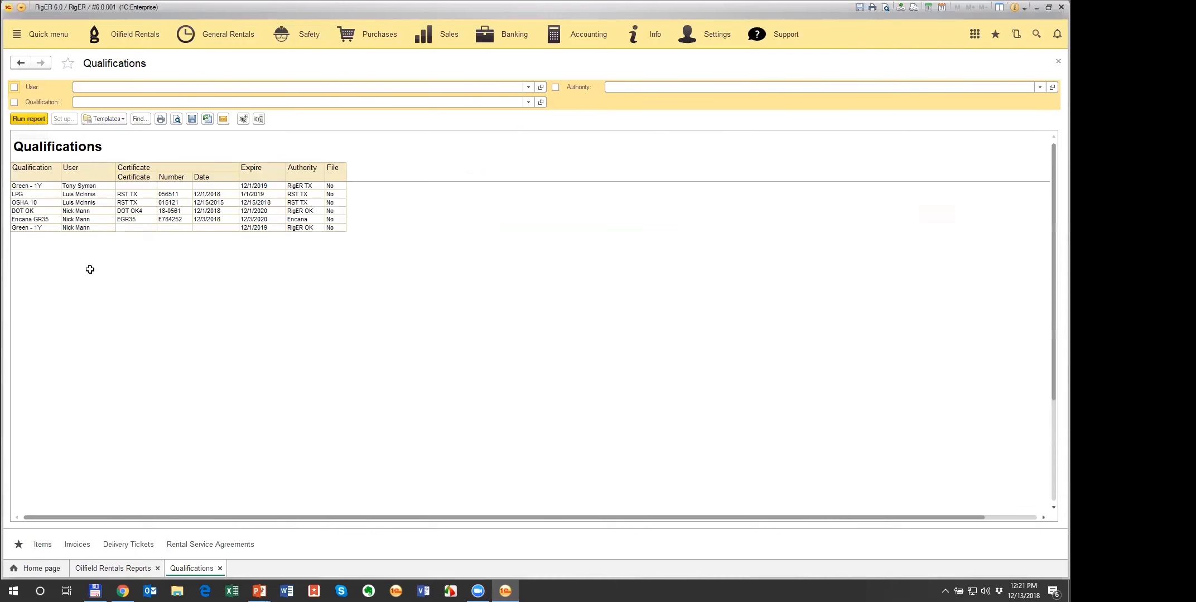
scroll(89, 269, up, 5)
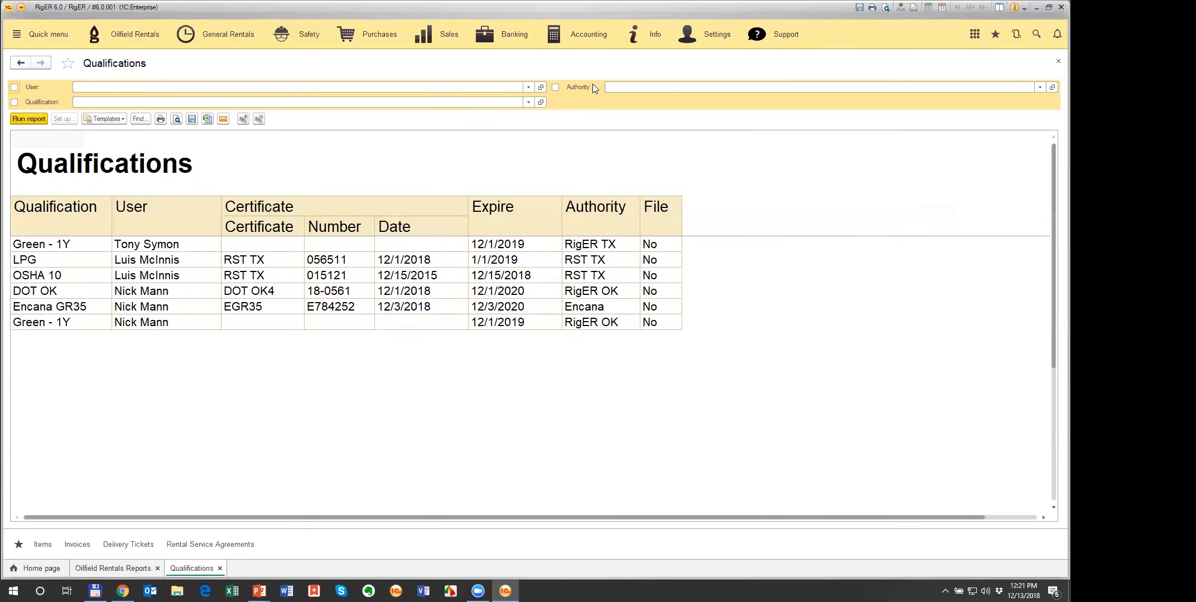
Step: Examine the employee records and the File column in the Qualifications report, and close the report
drag(60, 245, 583, 315)
click(595, 381)
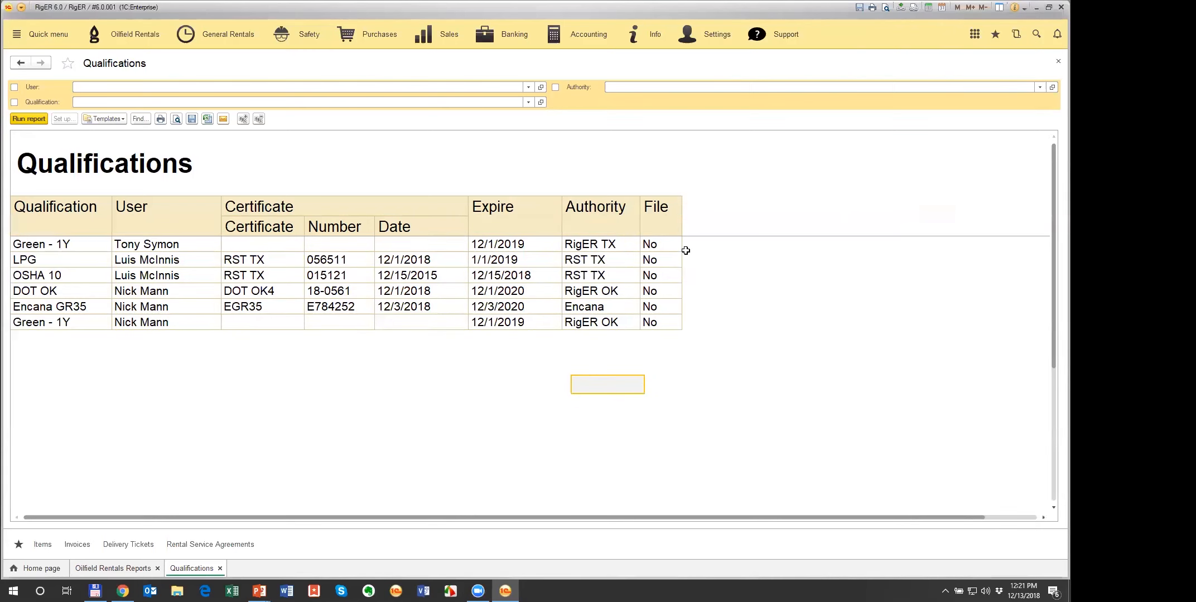
drag(660, 247, 676, 320)
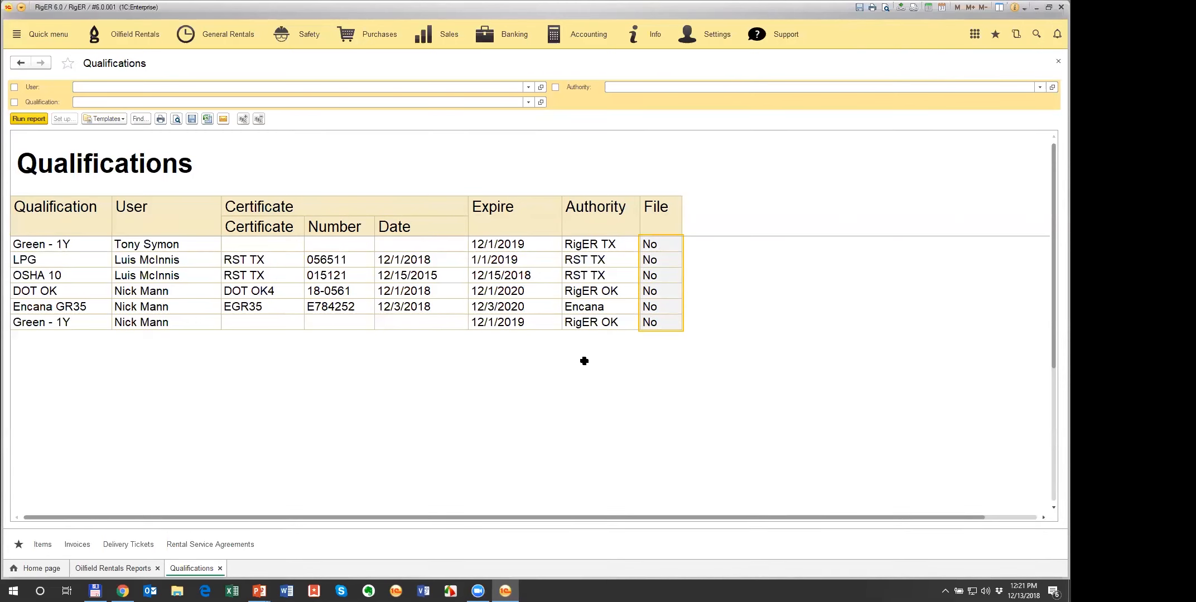
click(1058, 62)
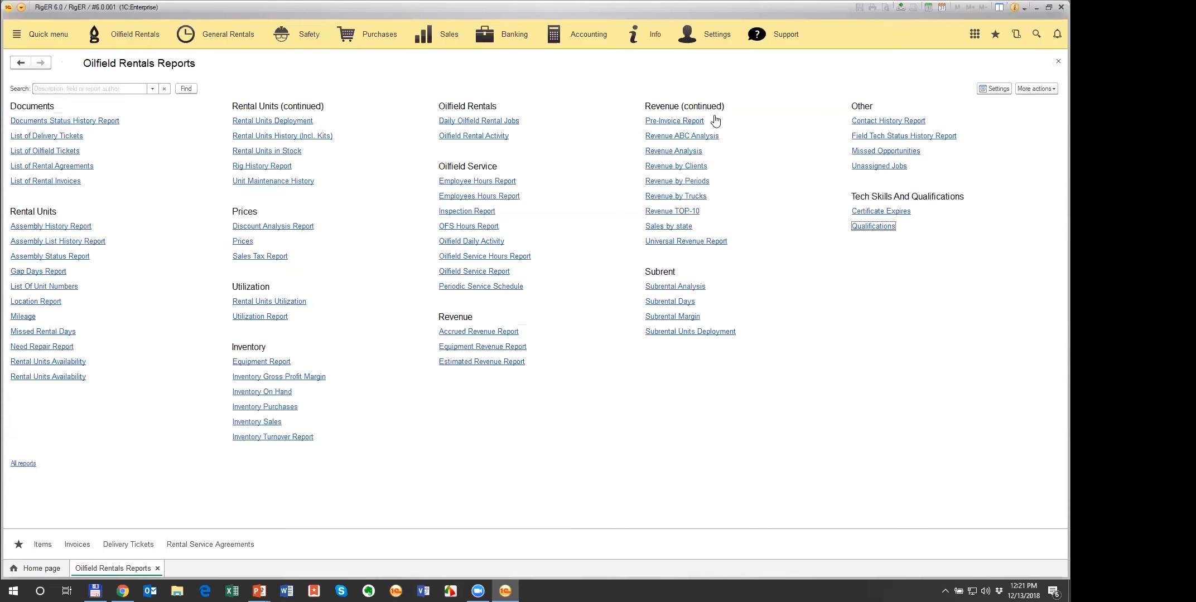
Step: Run the Certificate Expires report from the Tech Skills And Qualifications reports
click(887, 213)
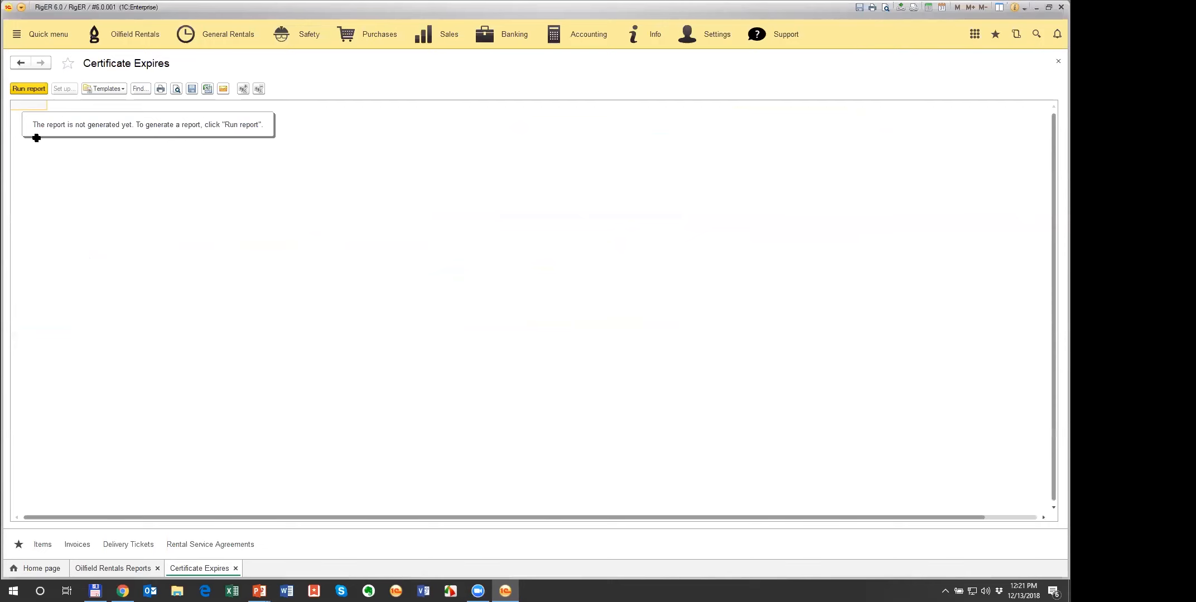
click(37, 90)
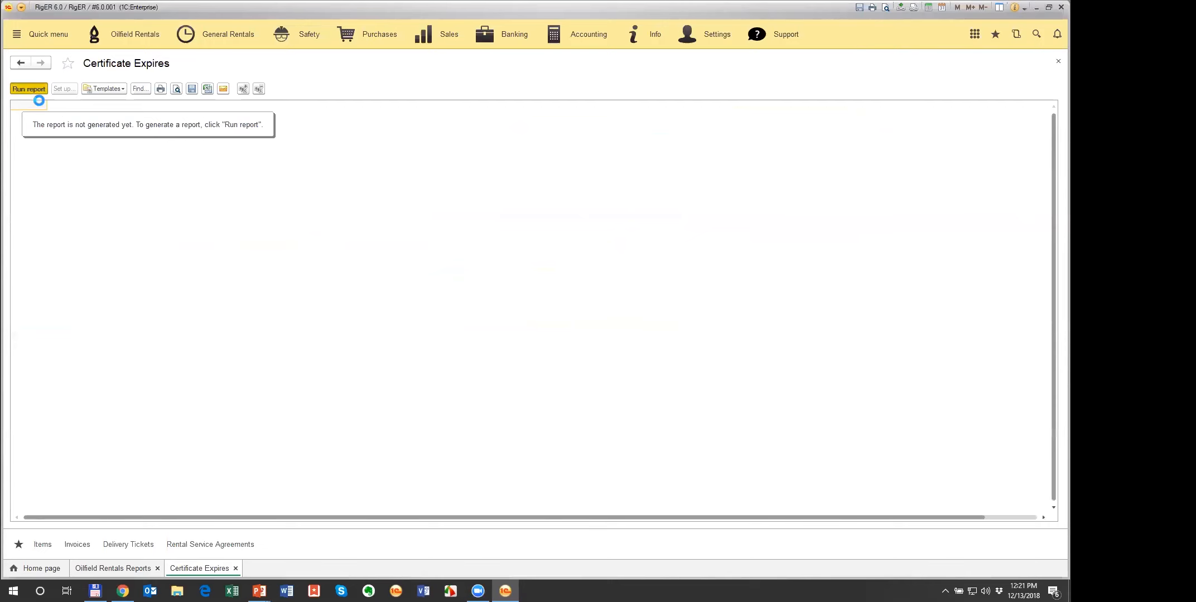
click(126, 306)
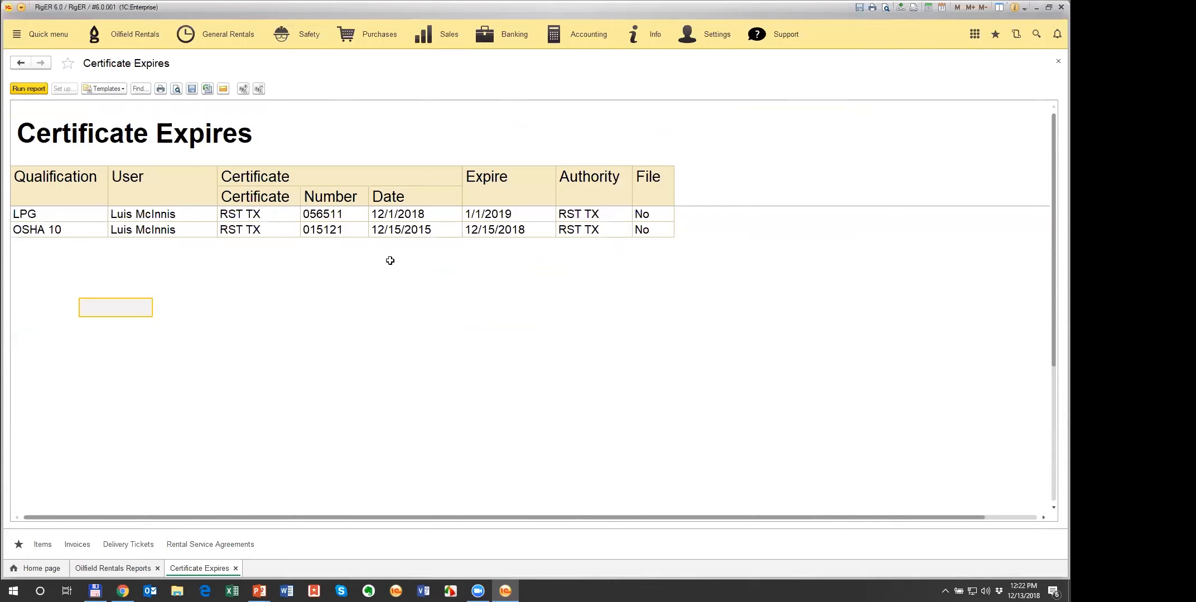
Step: Check the expiry dates in the Certificate Expires report, focusing on the OSHA 10 certificate
drag(486, 215, 486, 225)
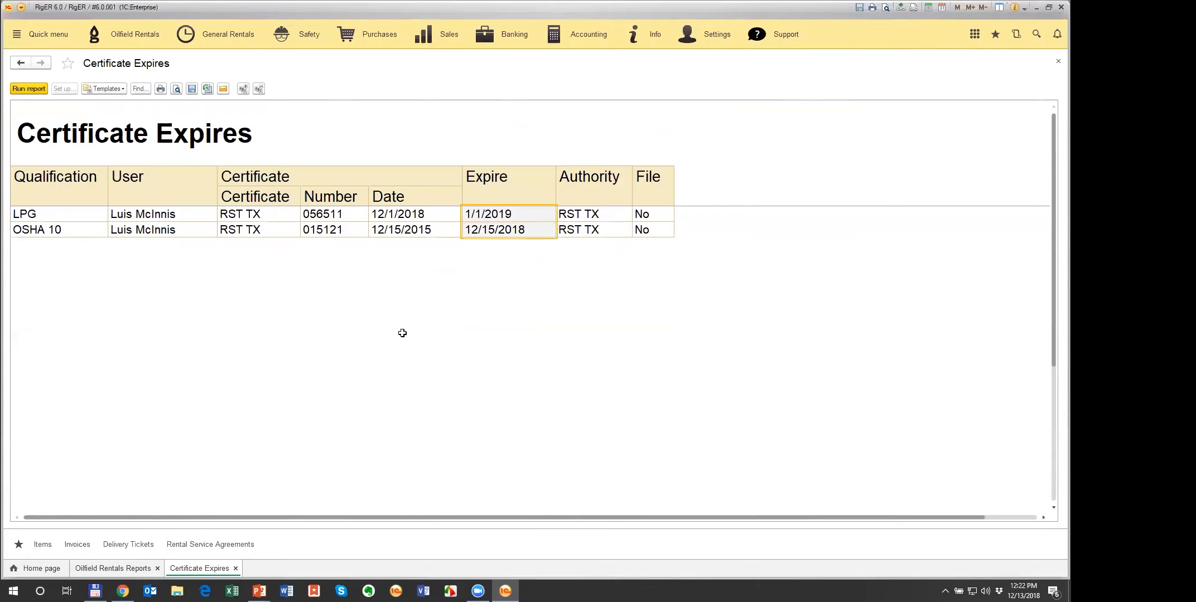
click(52, 231)
click(506, 229)
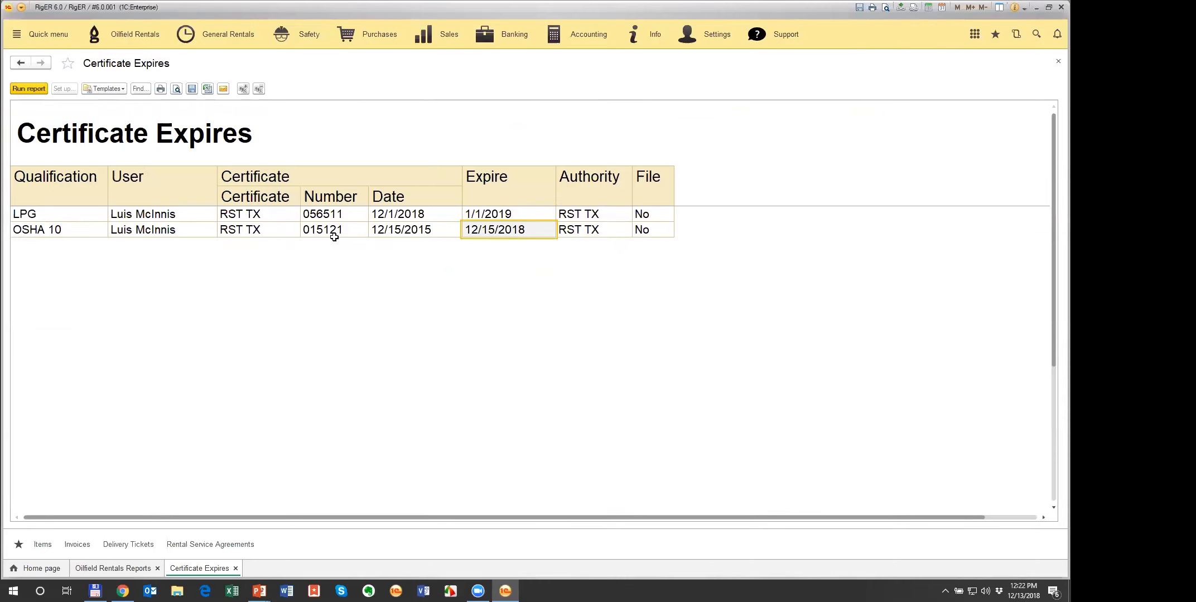
Step: Compare the expiry dates of the OSHA 10 and LPG certificates in the Certificate Expires report, and close the report
click(70, 230)
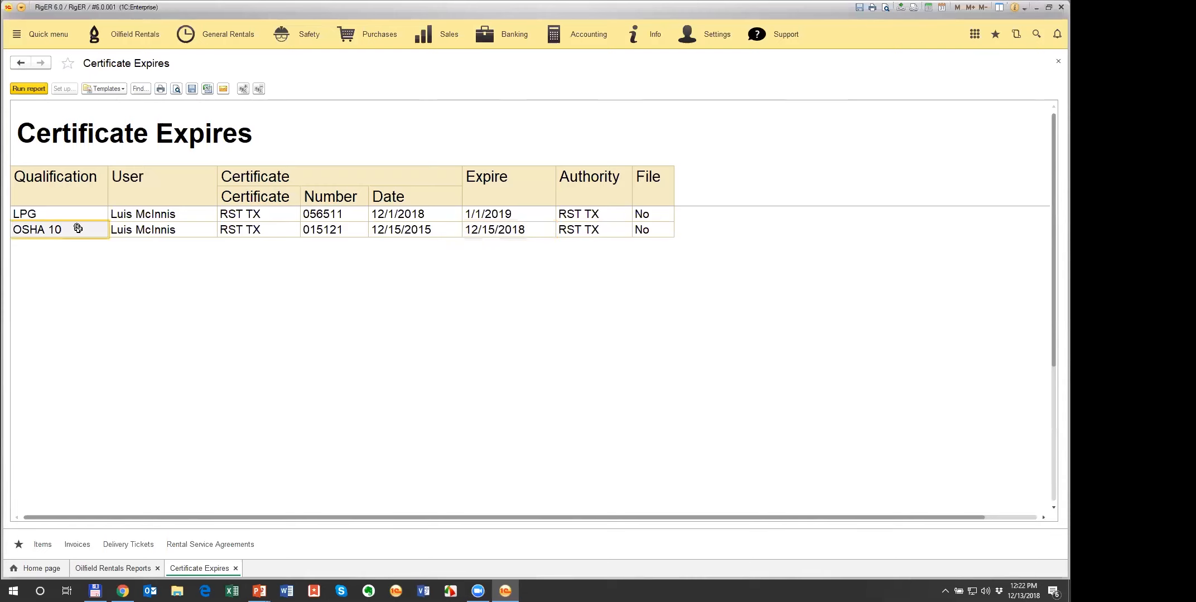
click(473, 228)
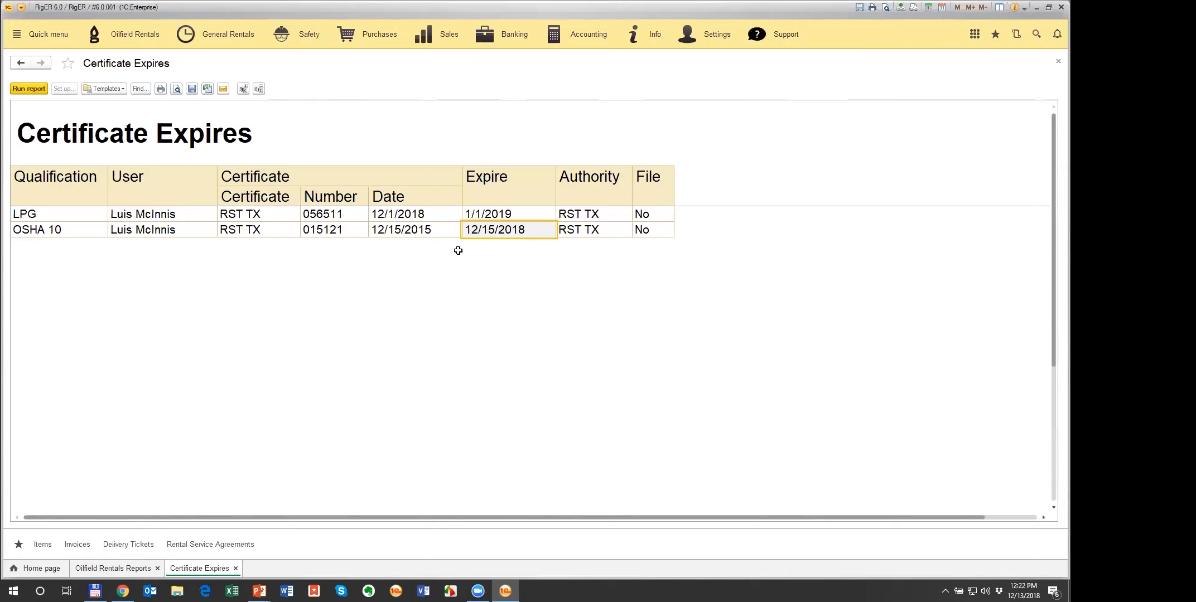
click(496, 216)
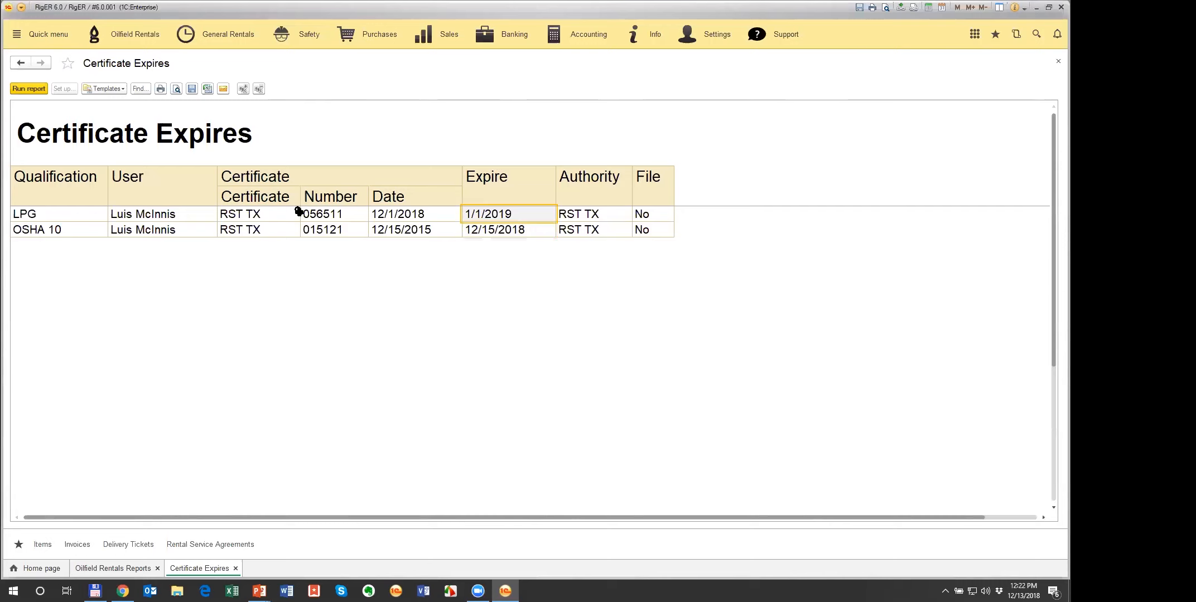
click(433, 292)
key(Escape)
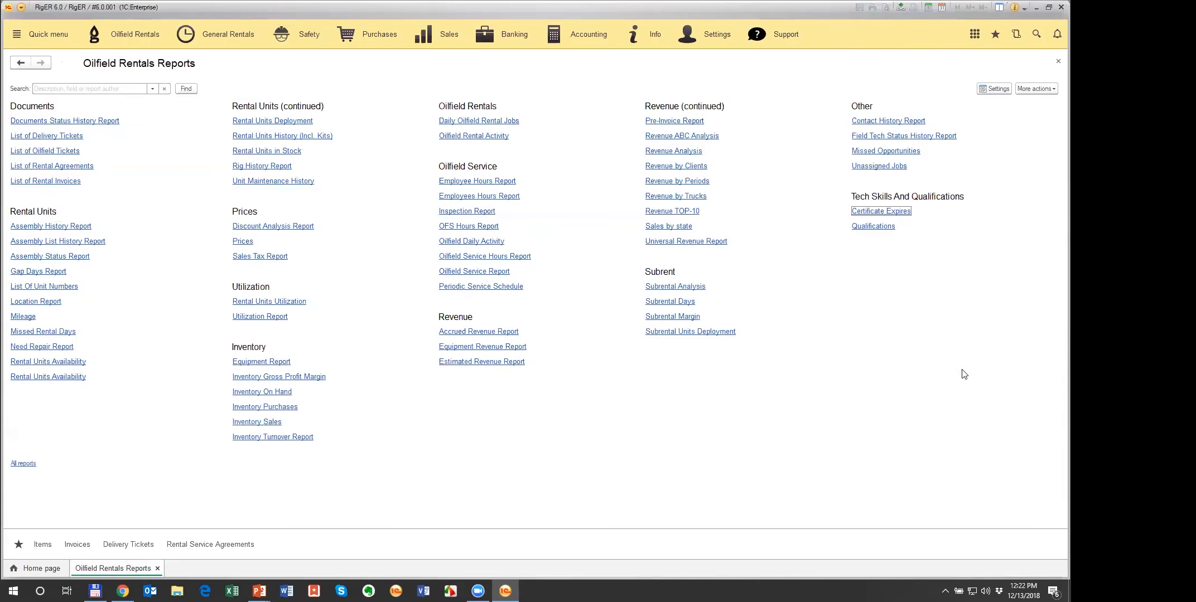
Step: Switch to the PowerPoint slide show and advance from the Employees Qualifications and Skills slide to the Internal Job Ticket slide
key(alt+Tab)
key(alt+Tab)
key(alt+Tab)
key(alt+Tab)
key(alt+Tab)
key(alt+Tab)
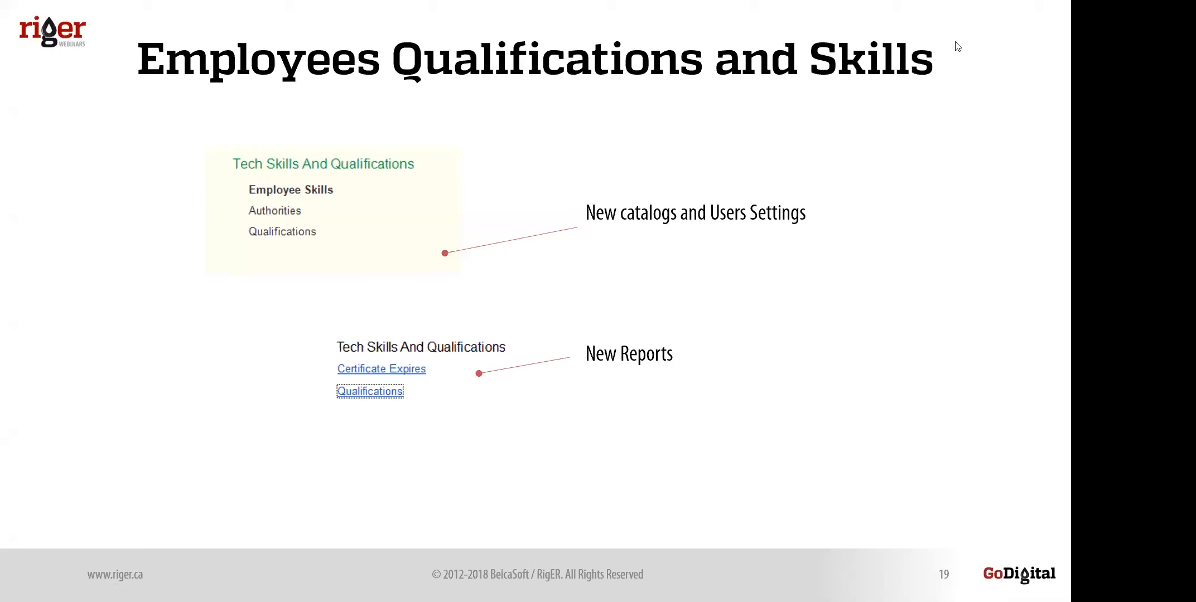
click(830, 404)
click(318, 398)
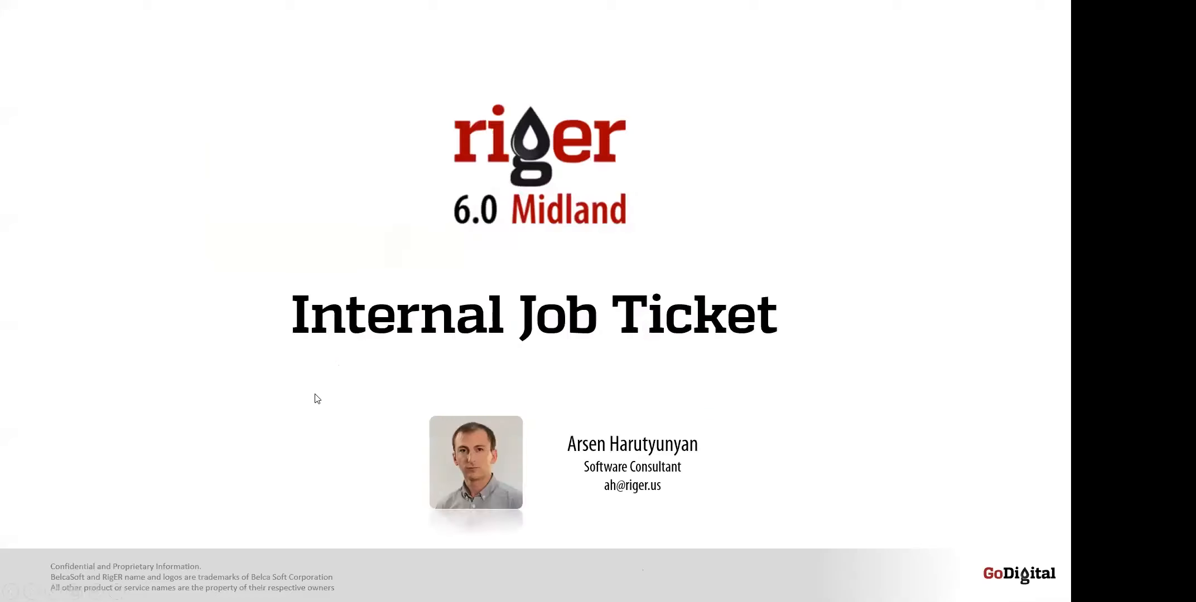
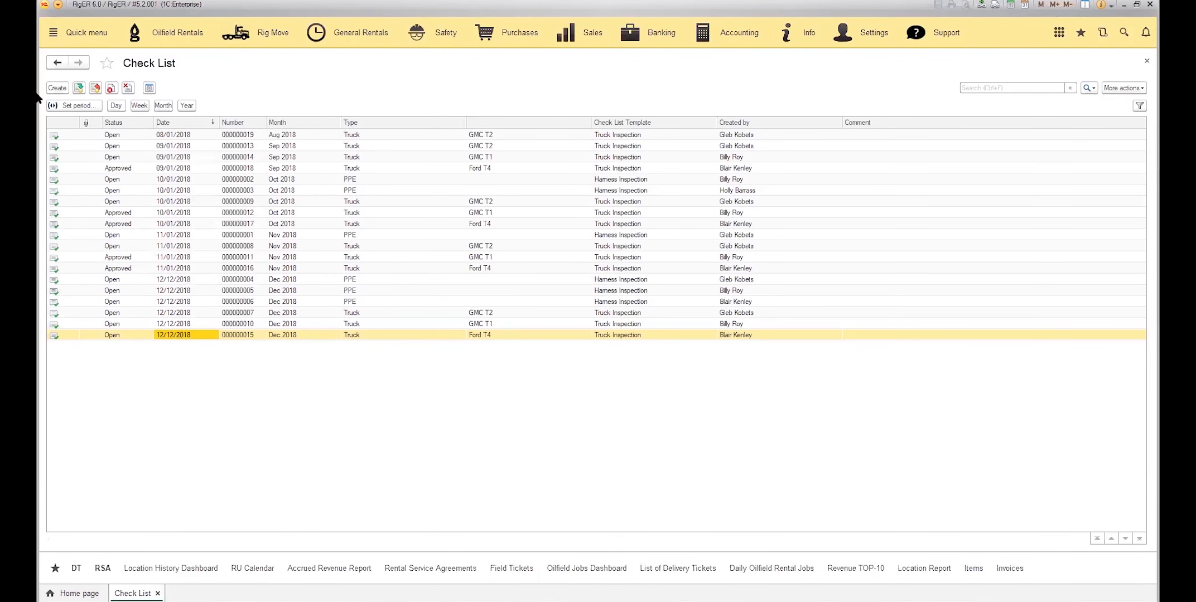
Step: Review the inspection parameters and comments in the August 2018 check list for truck GMC T2, and post and close it
double_click(360, 136)
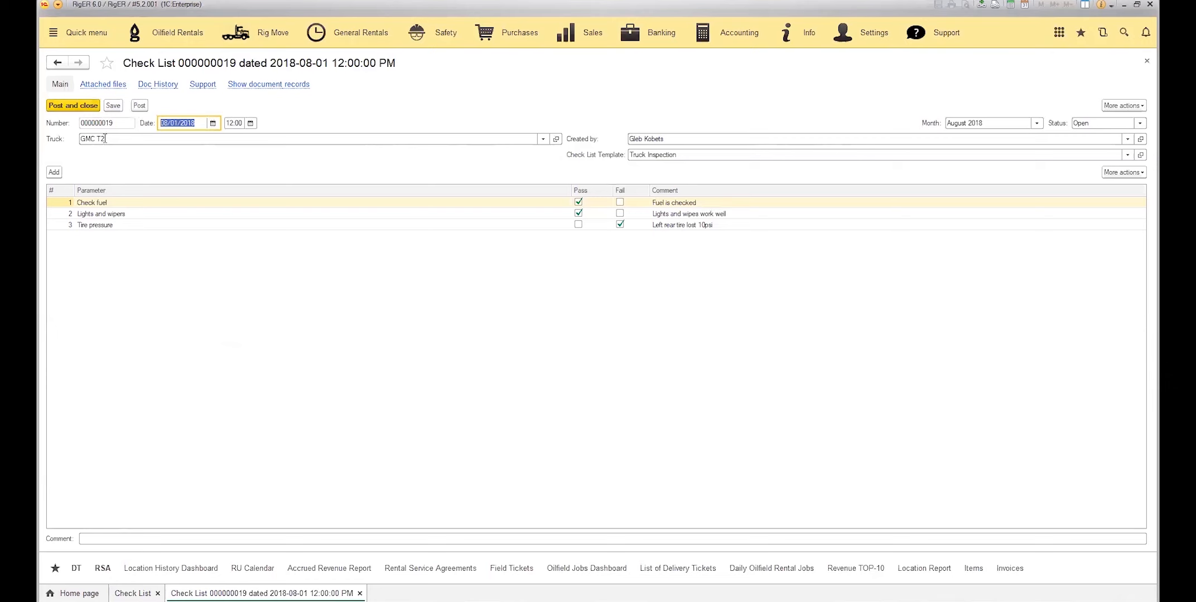
click(221, 204)
click(222, 213)
click(231, 226)
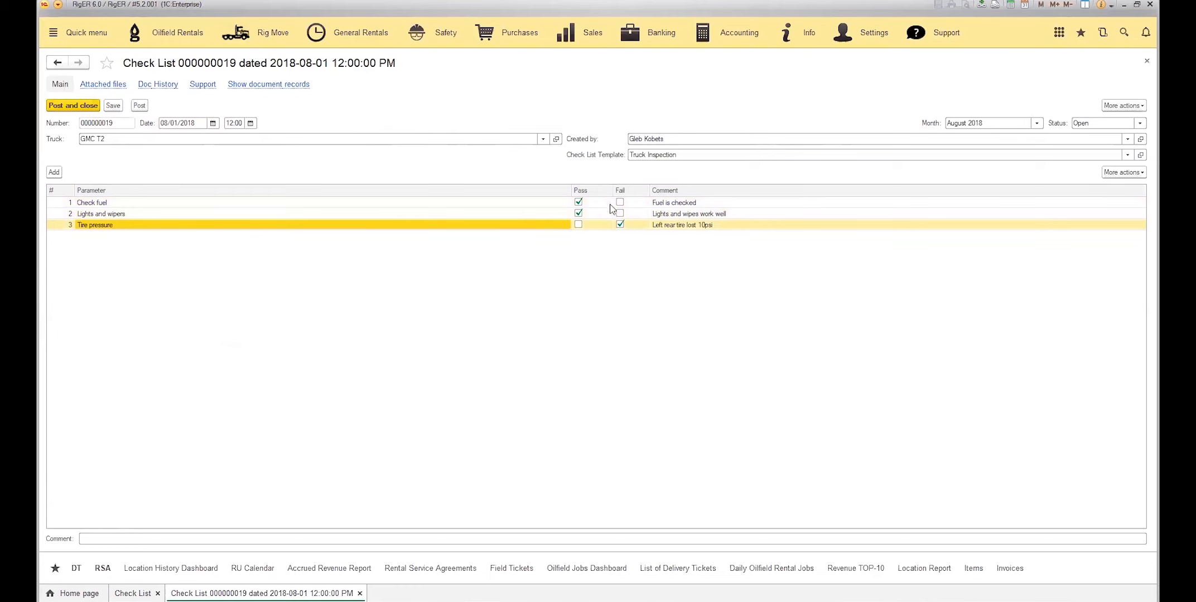
click(698, 205)
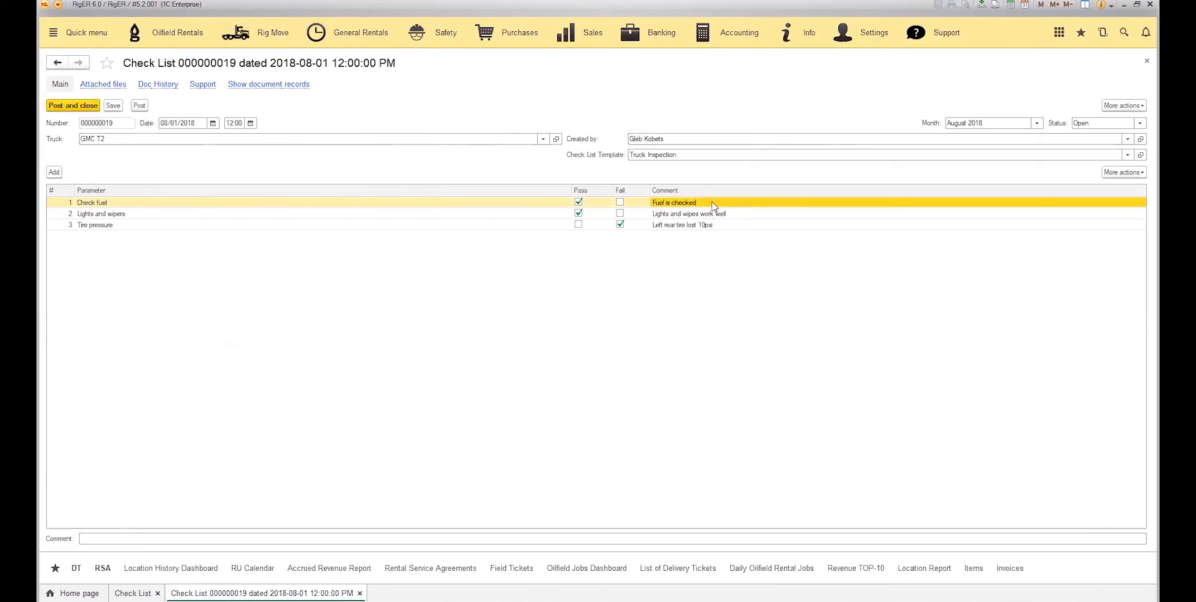
click(712, 204)
click(713, 249)
click(141, 106)
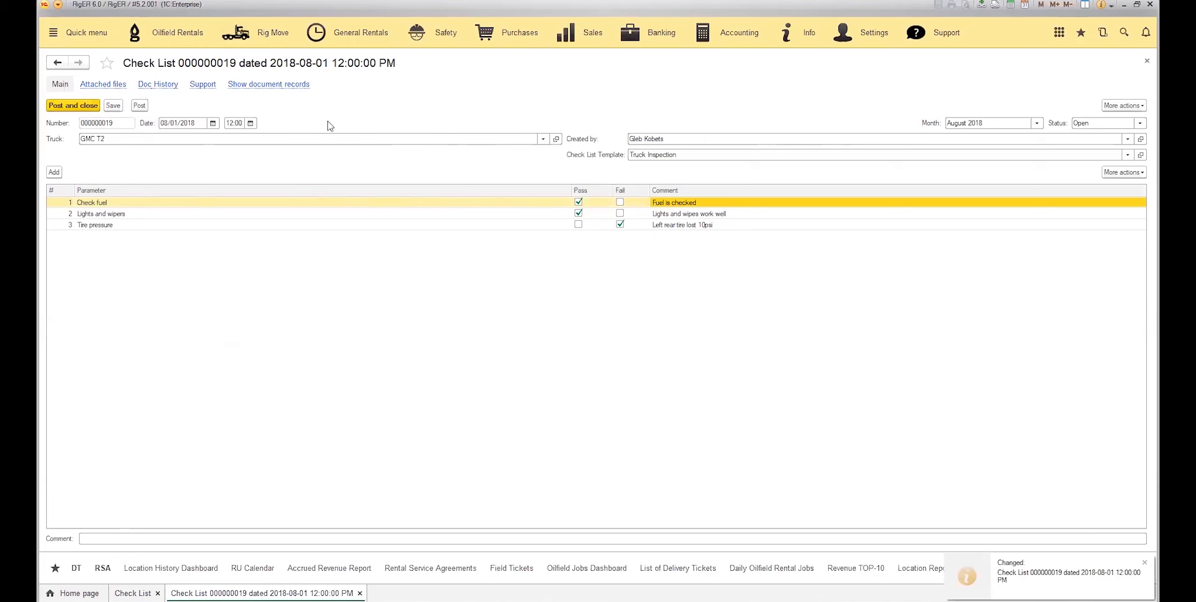
key(Escape)
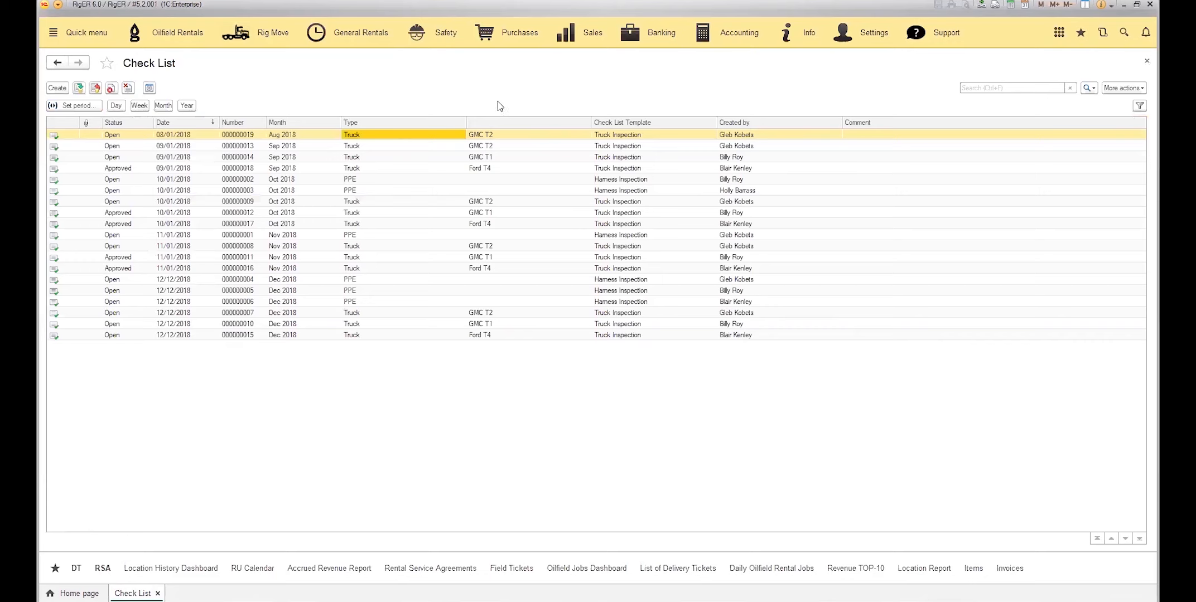
Step: Generate the Truck Inspection Report for GMC T2 and open the August 2018 check list from its results
click(436, 39)
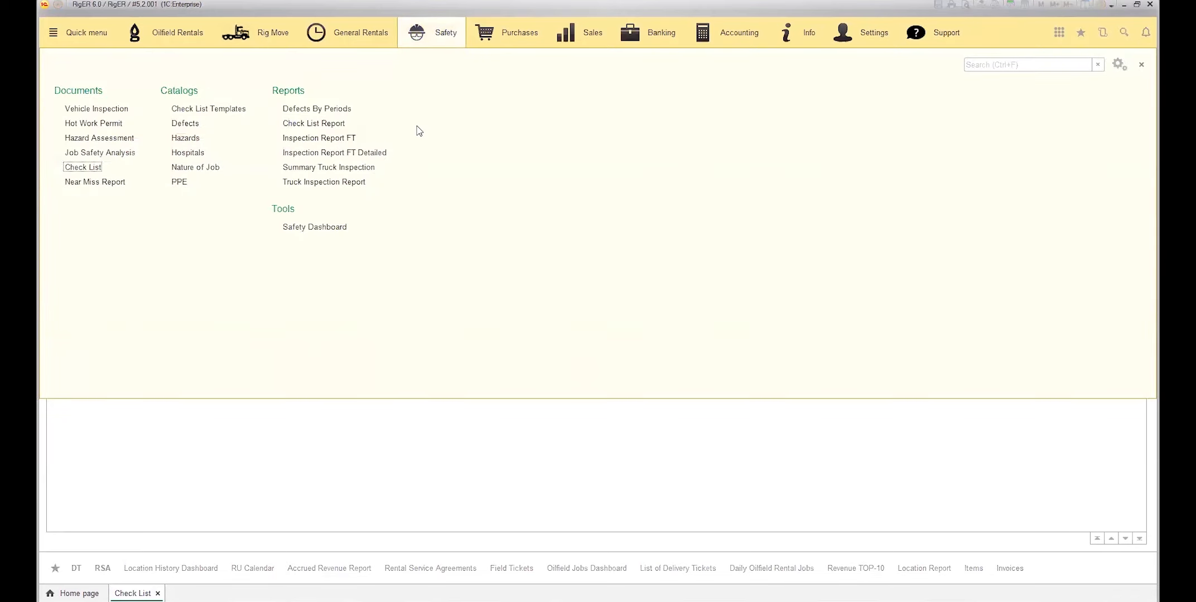
click(355, 183)
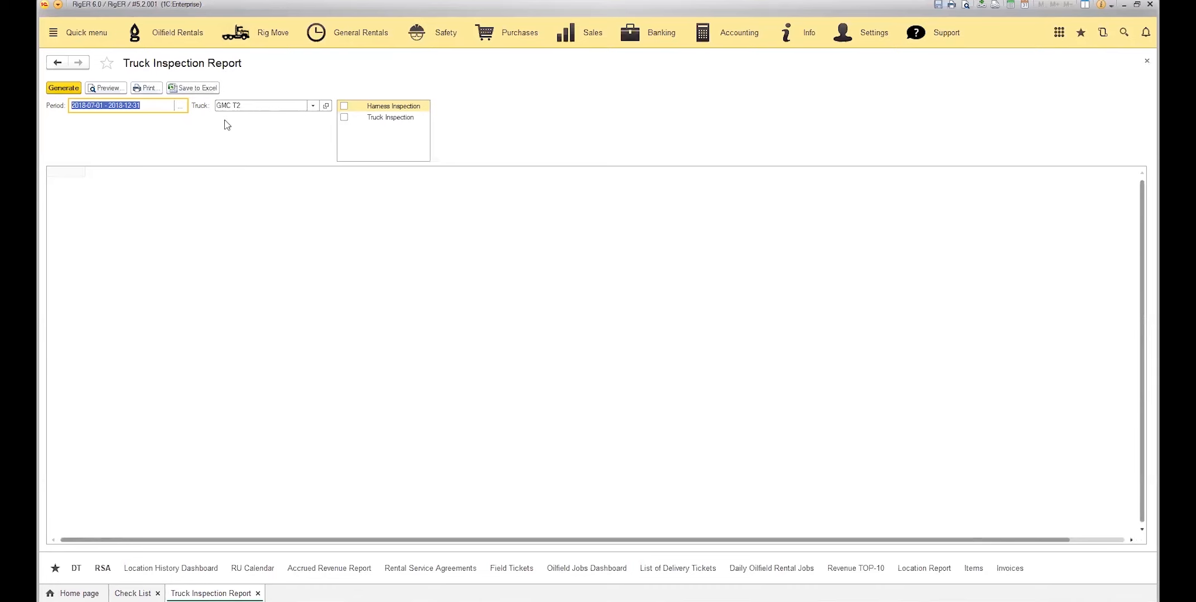
click(62, 89)
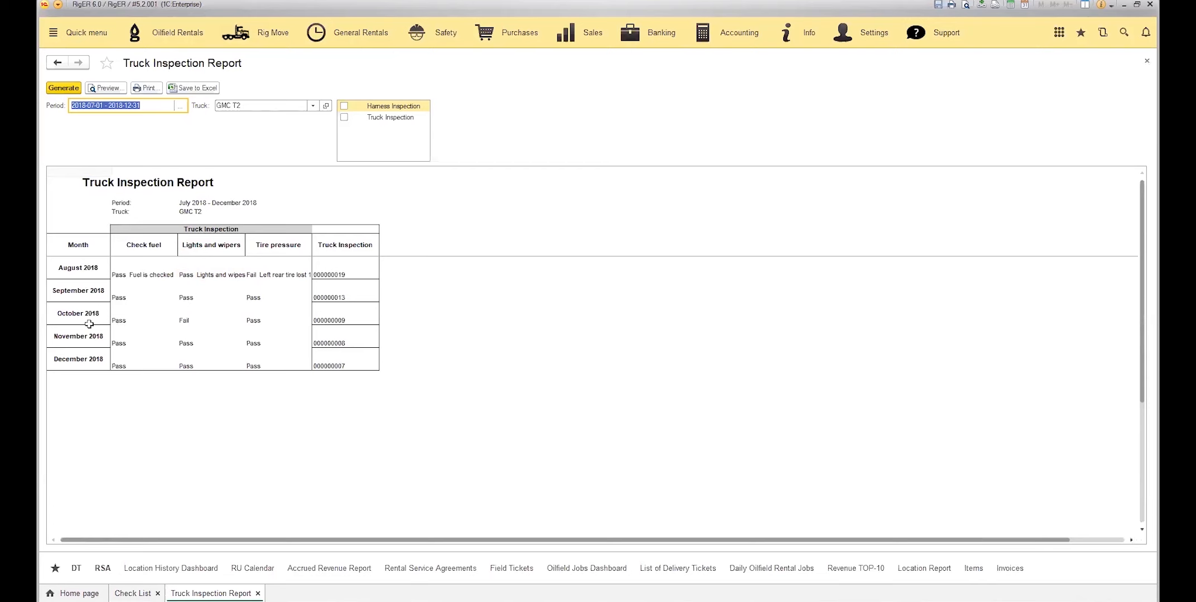
click(190, 211)
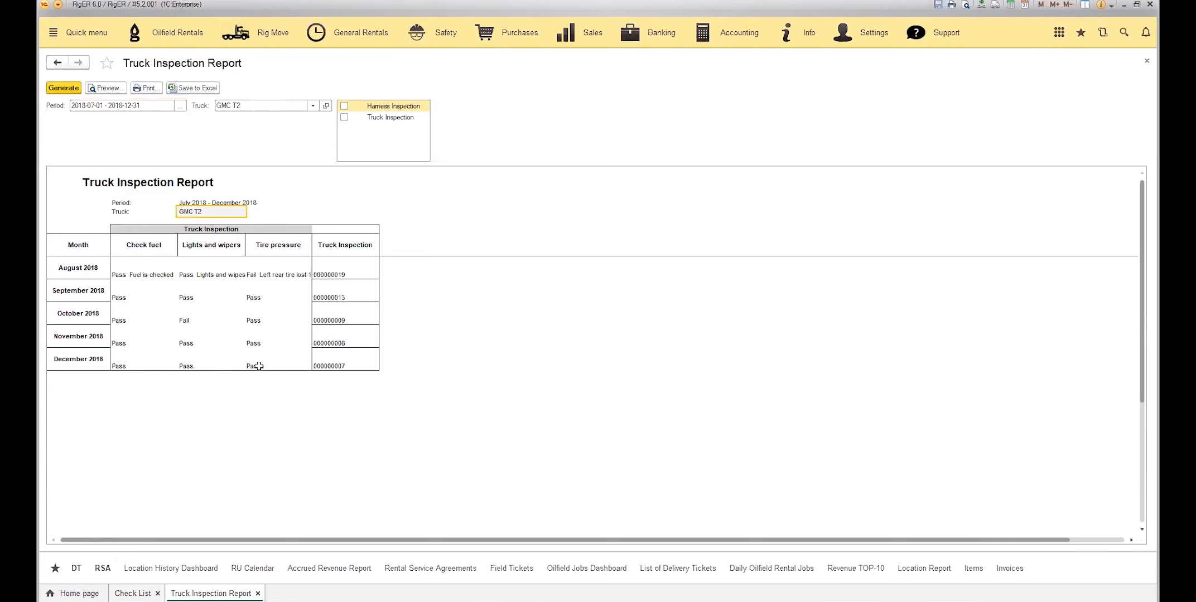
click(349, 271)
double_click(340, 270)
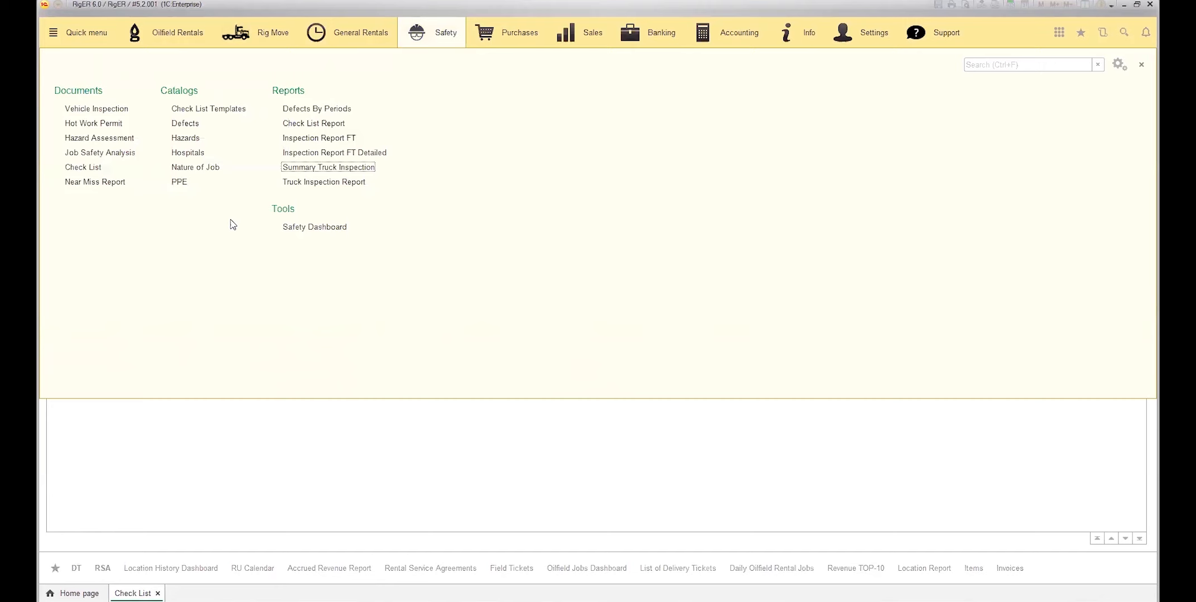
Step: Open the Ford T4 hazard assessment dated 08/02/2018 and mark its pre-job vehicle check as Vehicle Satisfactory
click(117, 138)
click(310, 135)
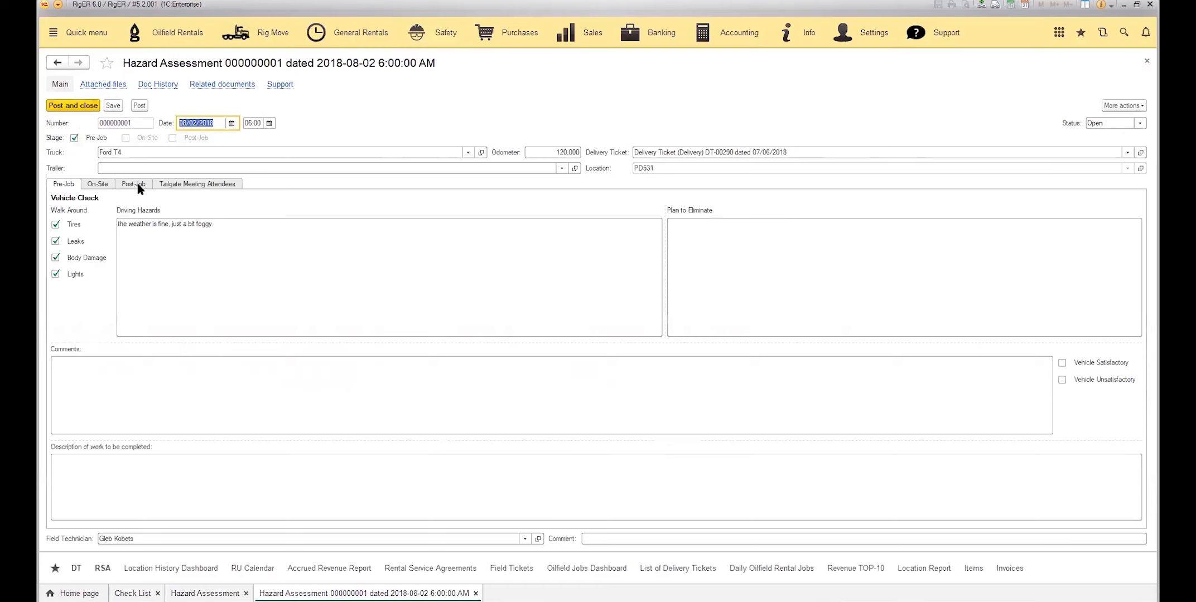
click(217, 378)
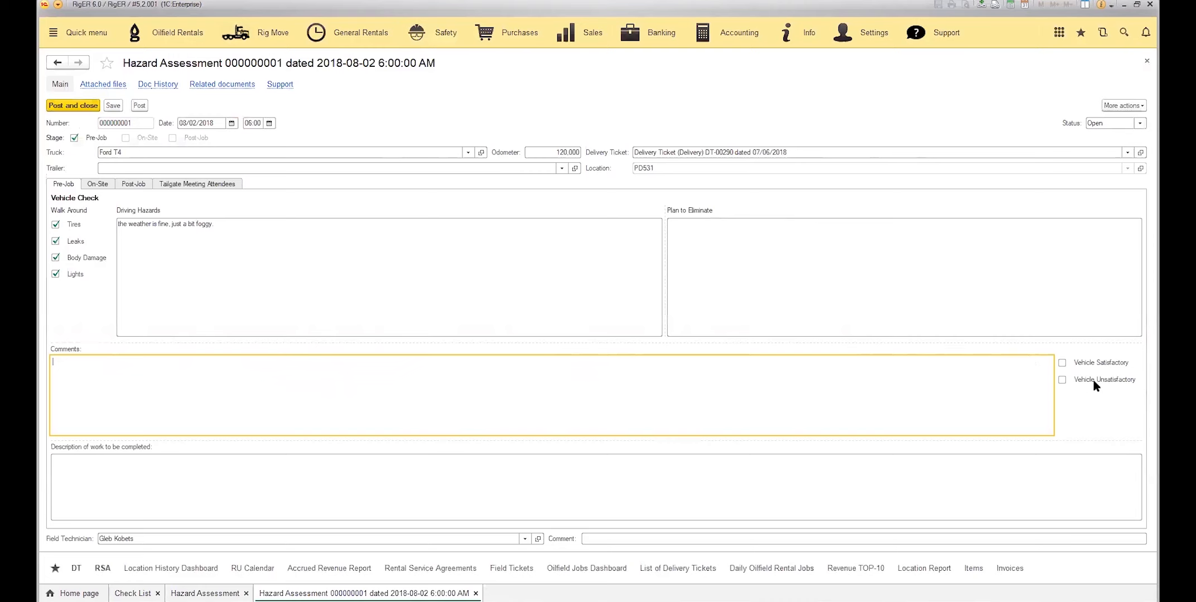
click(1062, 364)
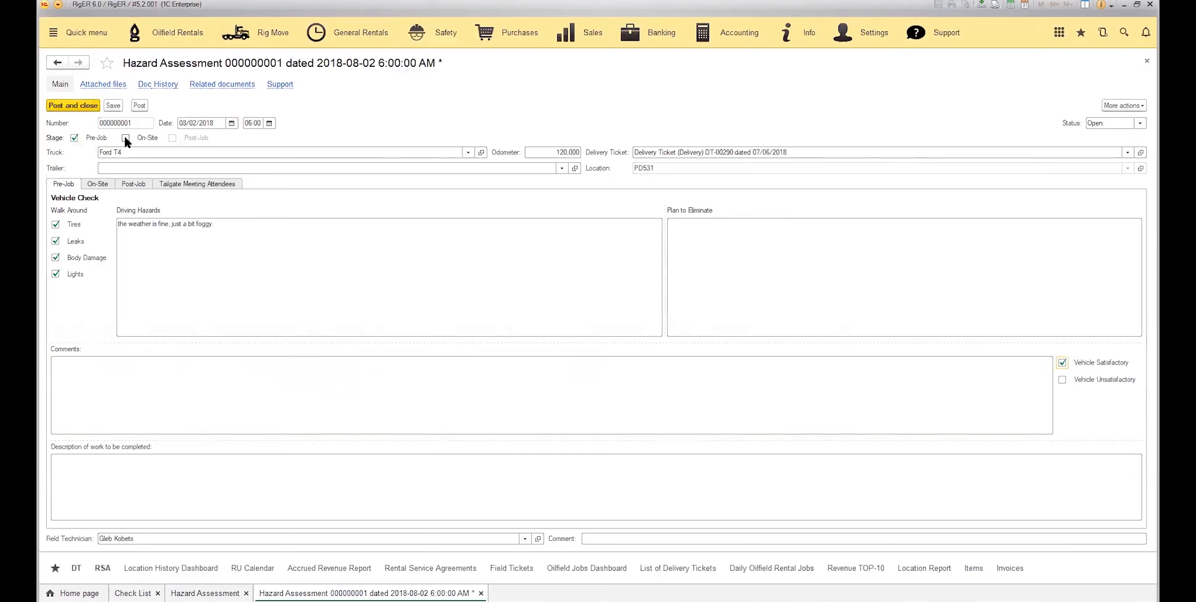
Step: Enable the On-Site stage, select Hard Hat as required PPE and ICS Install for the JSA review, and post the hazard assessment
click(126, 139)
click(103, 185)
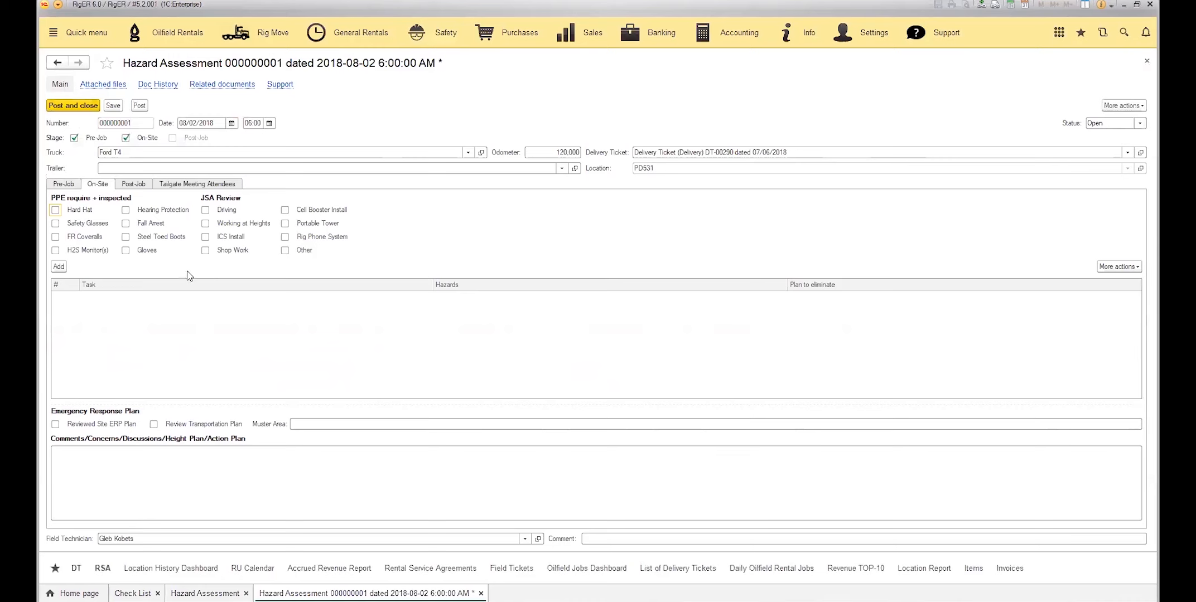
click(140, 106)
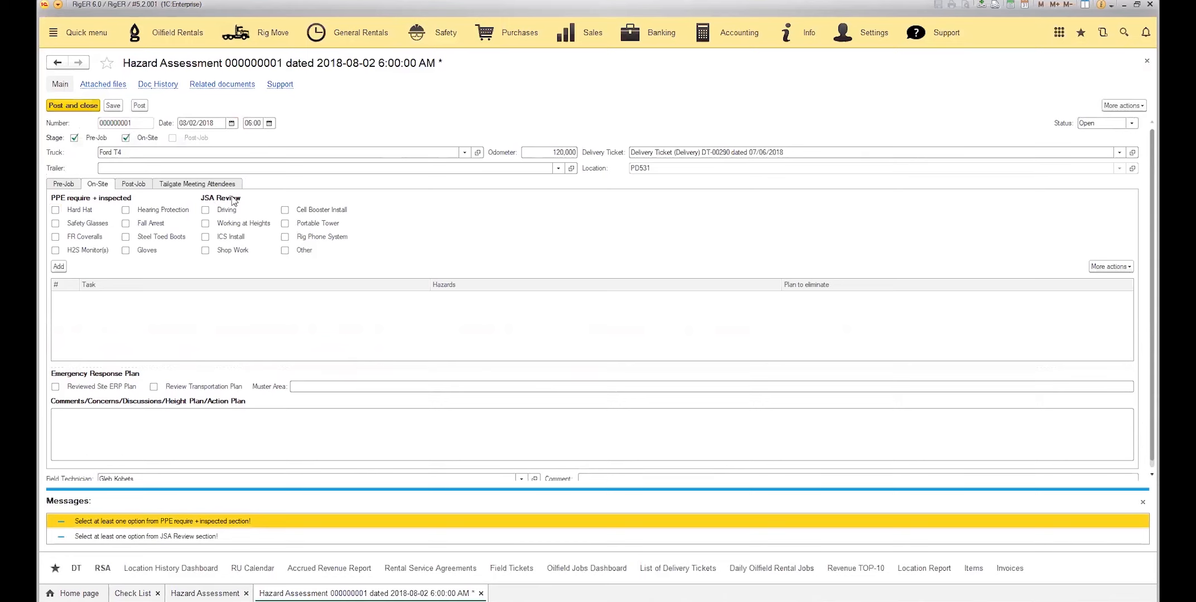
click(55, 210)
click(205, 237)
click(1142, 502)
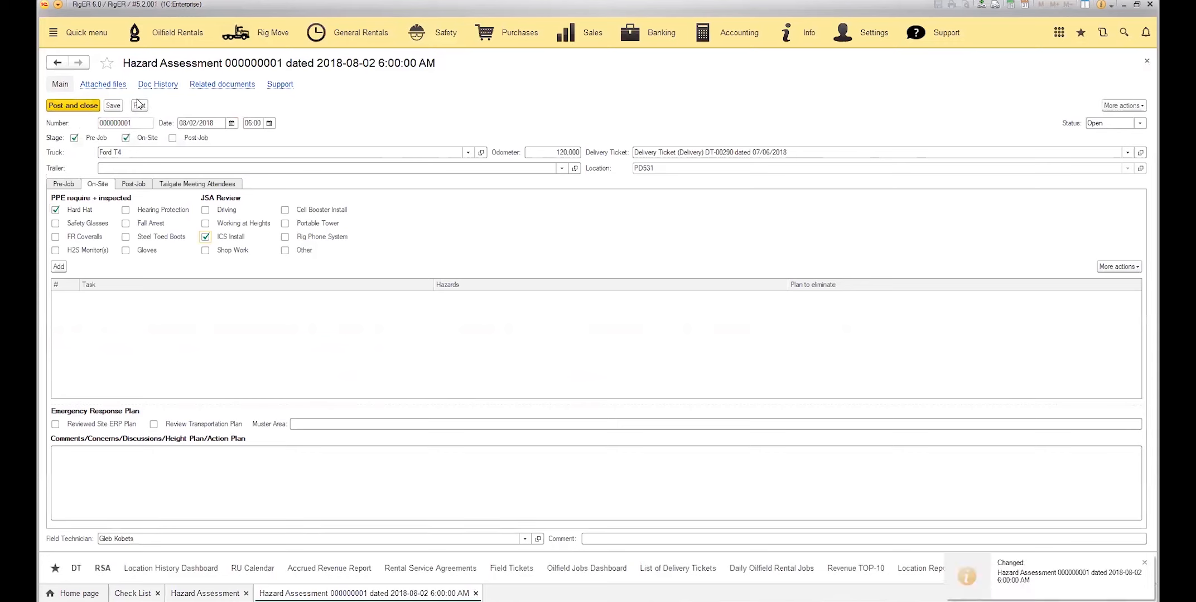
Step: Check the hazard assessment's attached files and close the document
click(103, 84)
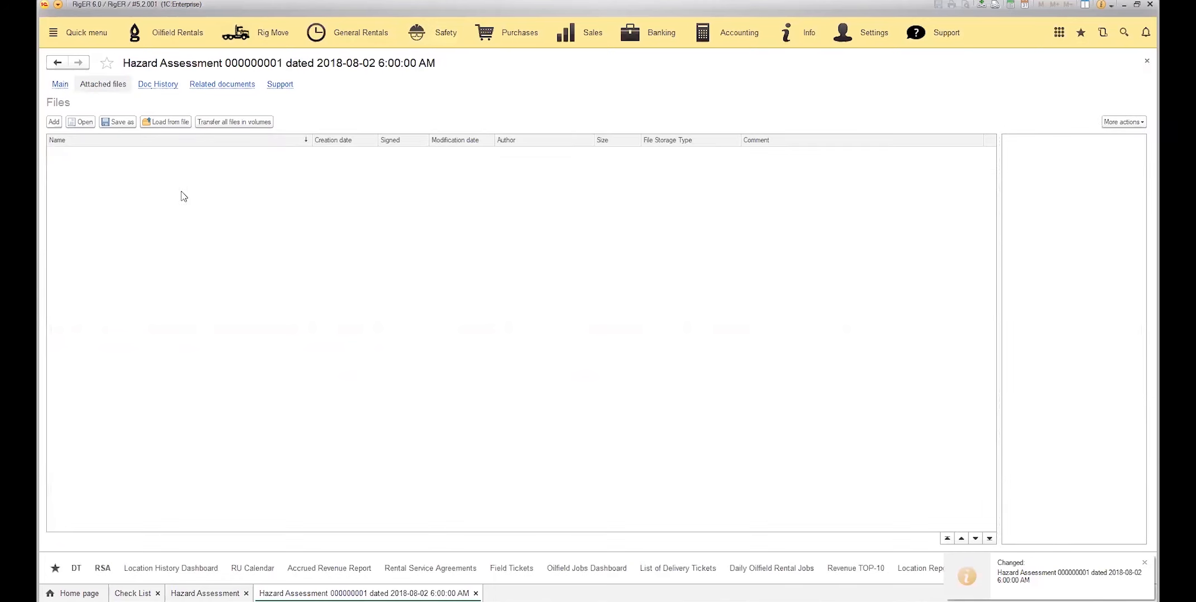
click(60, 85)
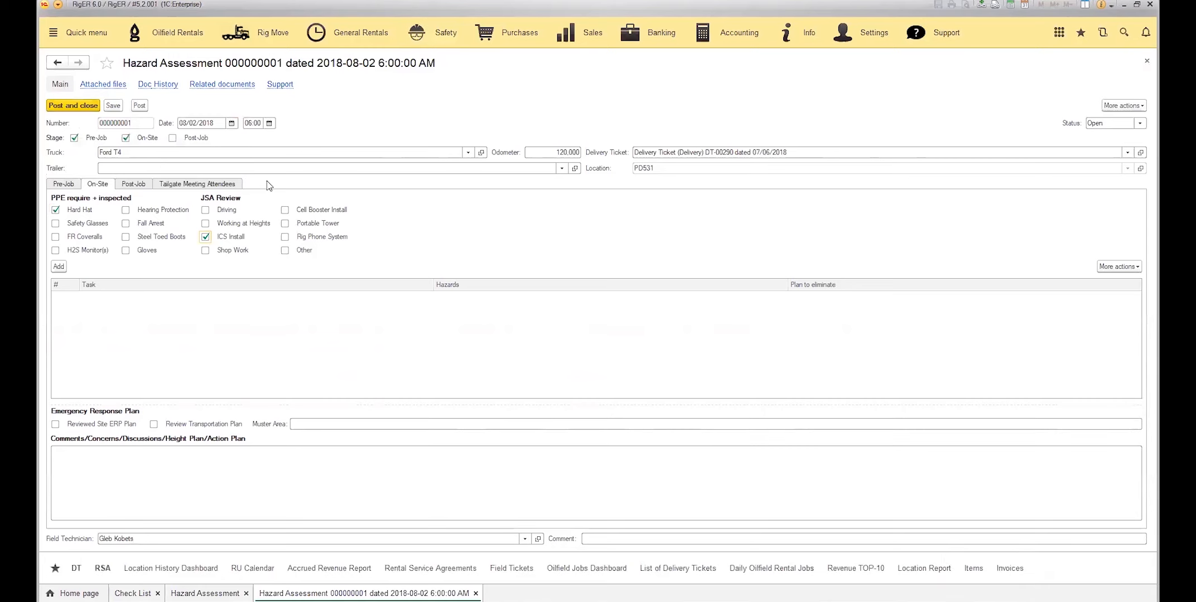
key(Escape)
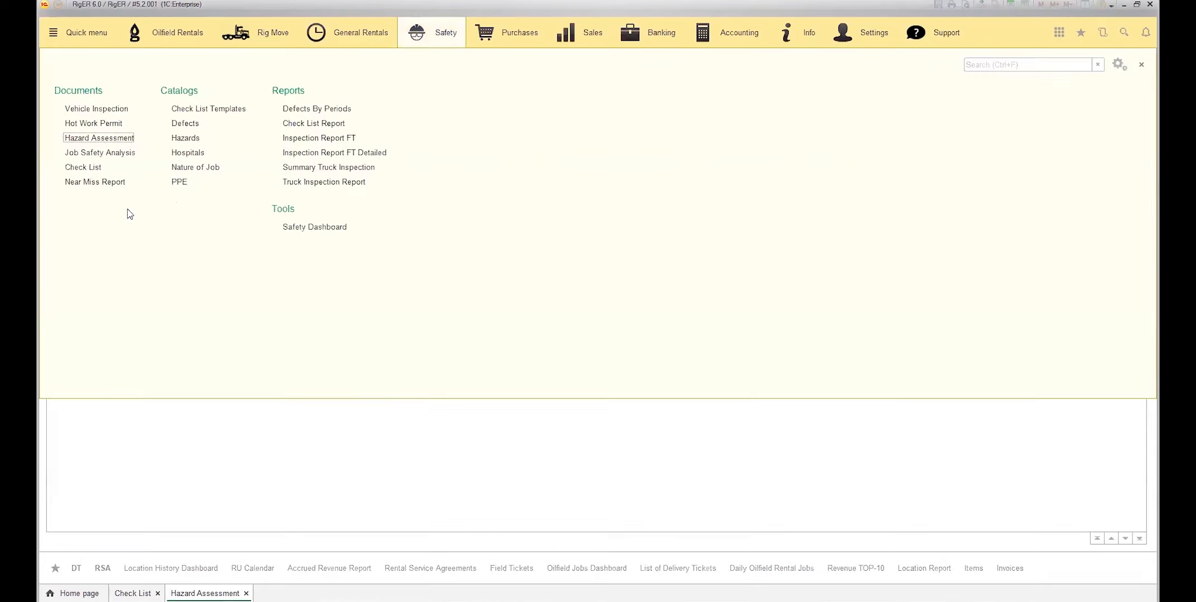
Step: Open the Near Miss Report dated 12/12/2018 and examine its injury location and immediate cause fields
click(106, 182)
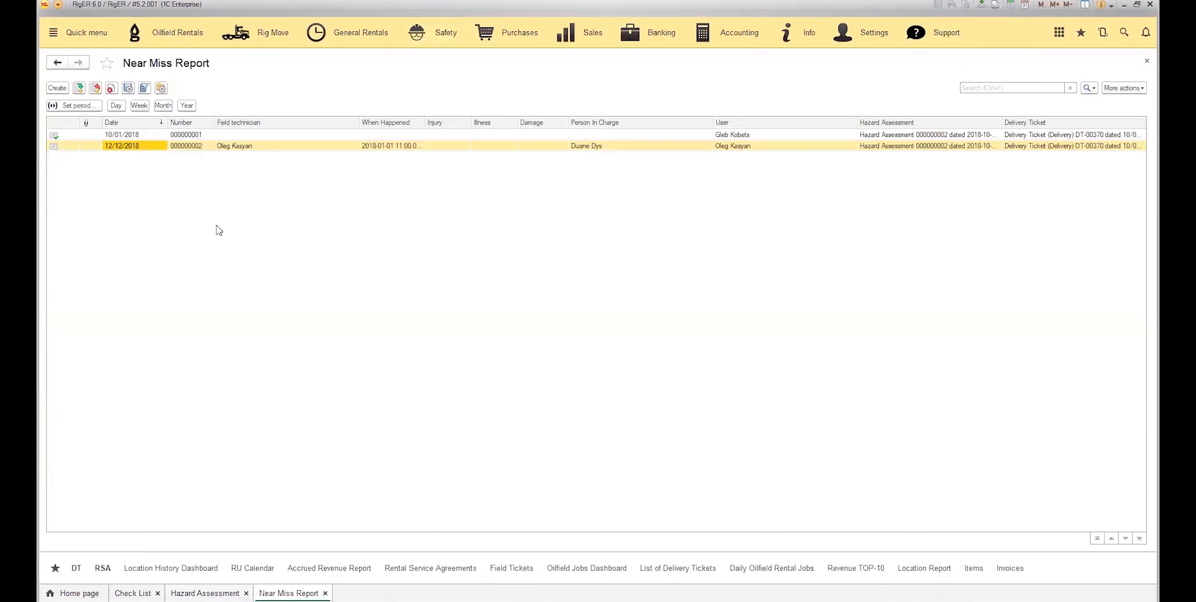
double_click(372, 148)
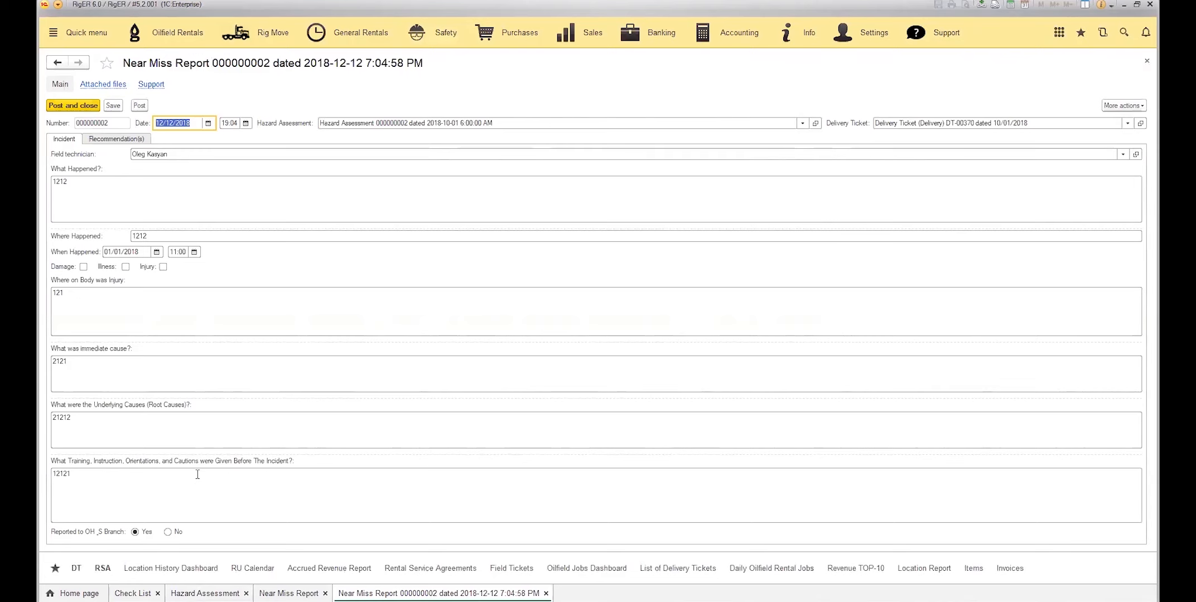
click(107, 296)
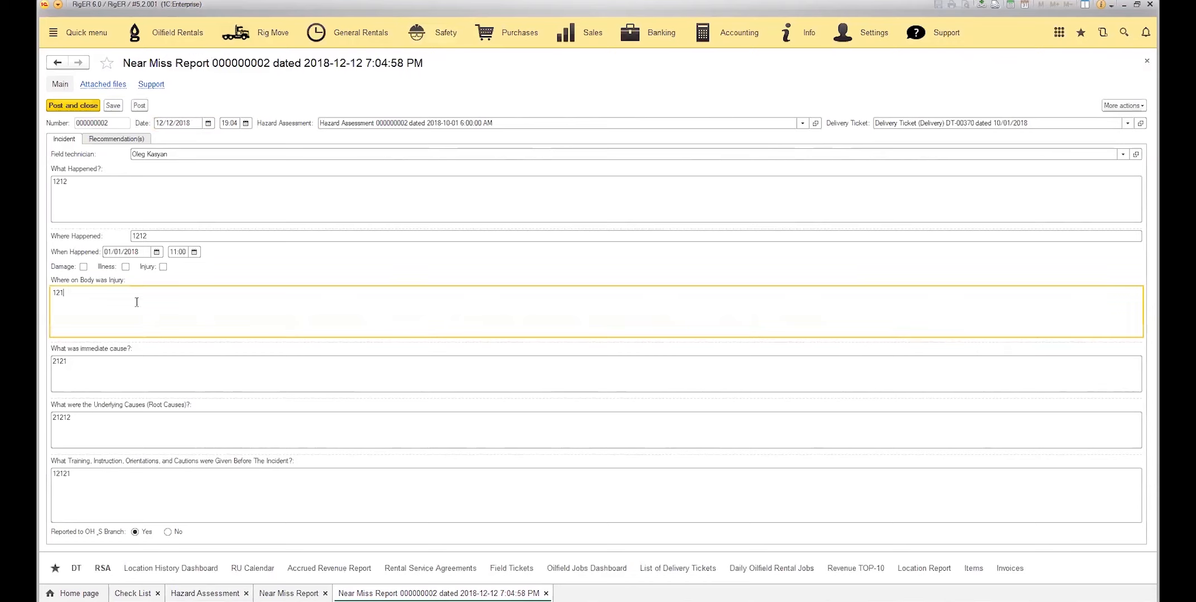
click(100, 369)
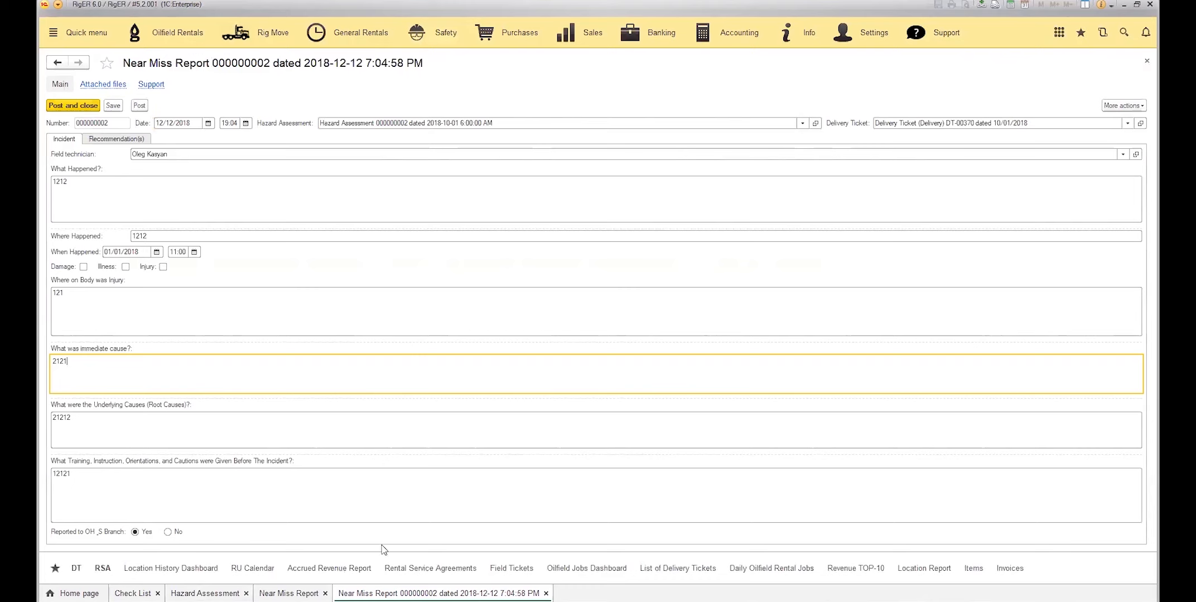
Step: Reopen the 08/02/2018 Ford T4 hazard assessment, enable the Post-Job stage and answer Yes to any hazards remaining
click(220, 590)
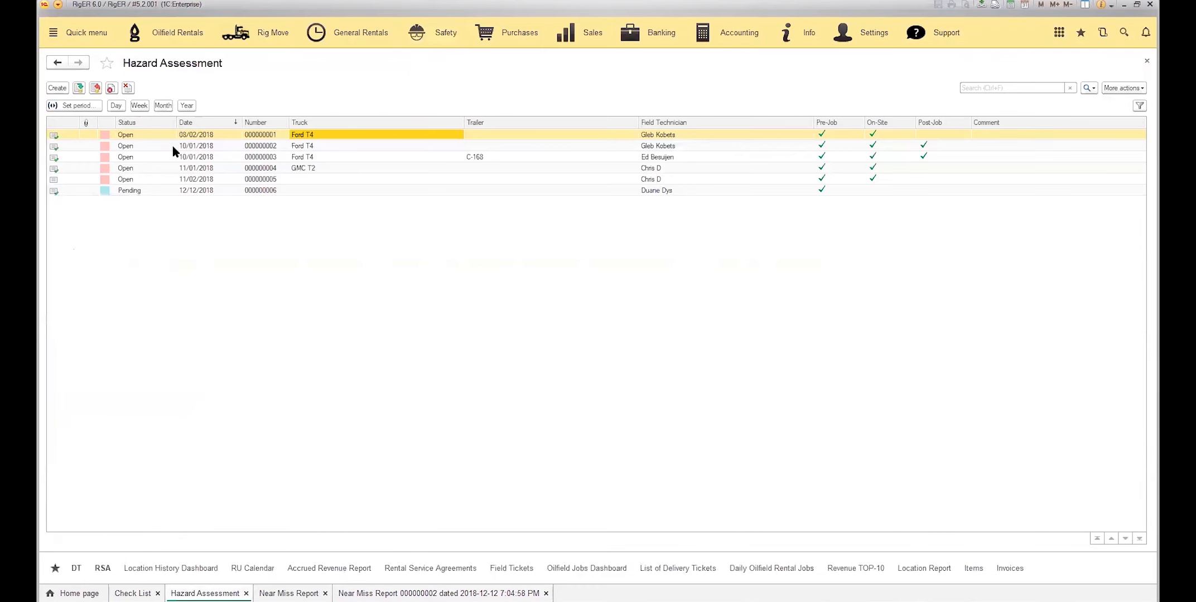
double_click(342, 134)
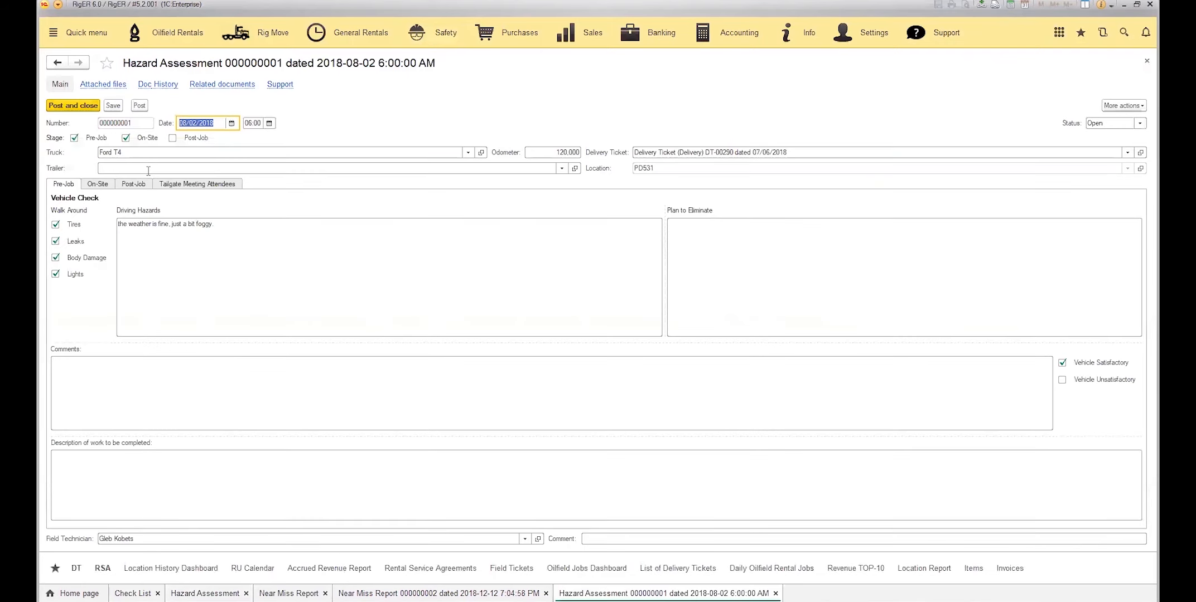
click(143, 184)
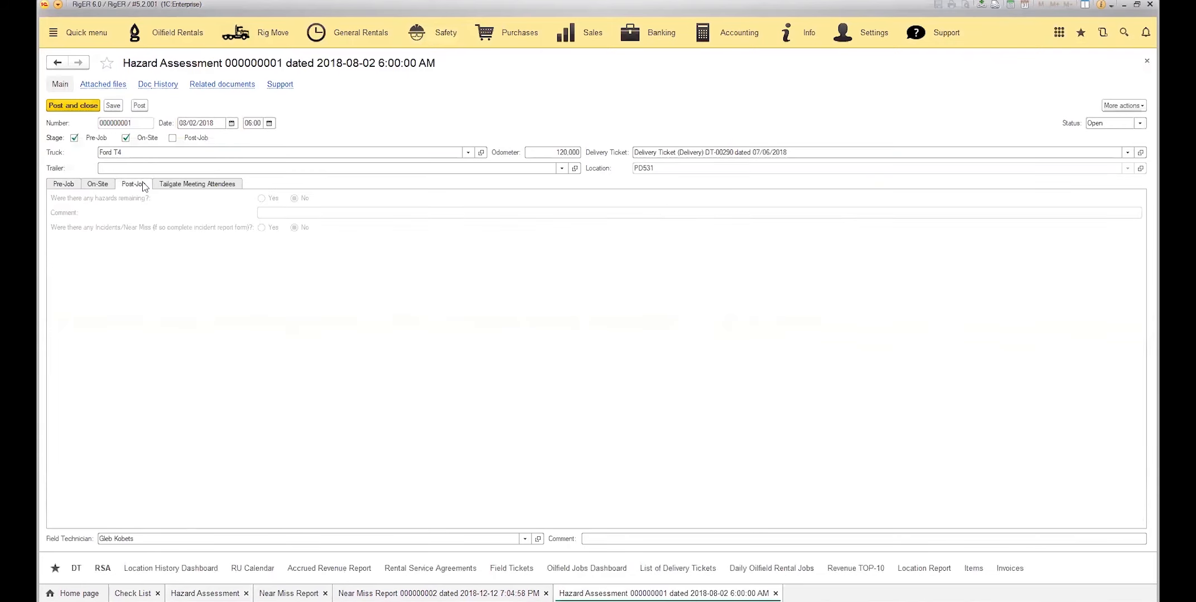
click(172, 139)
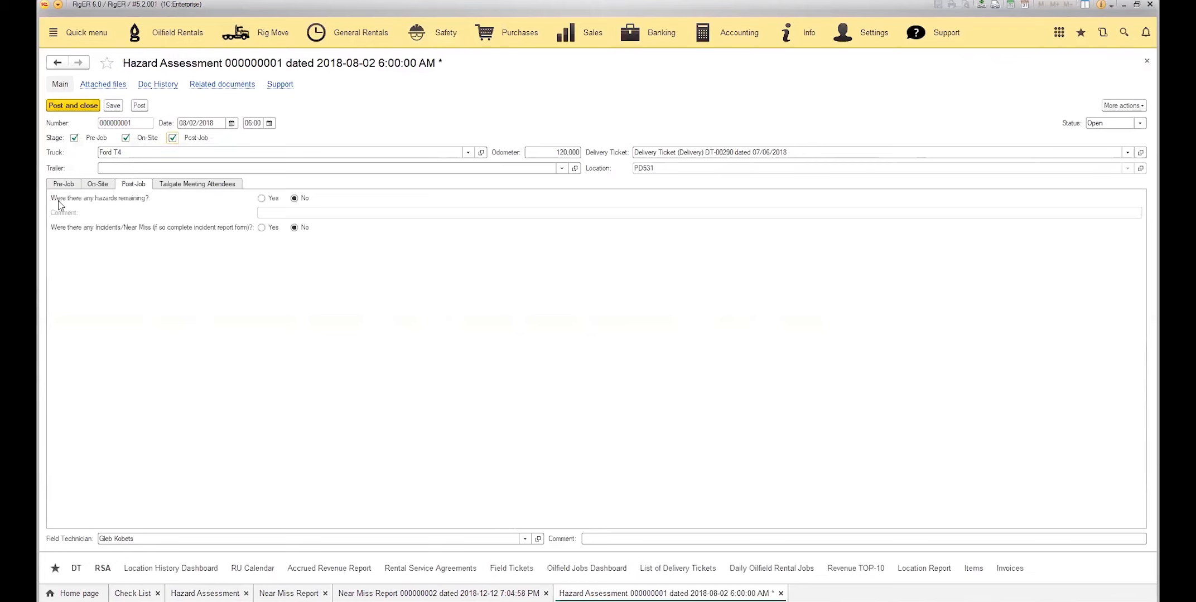
click(261, 199)
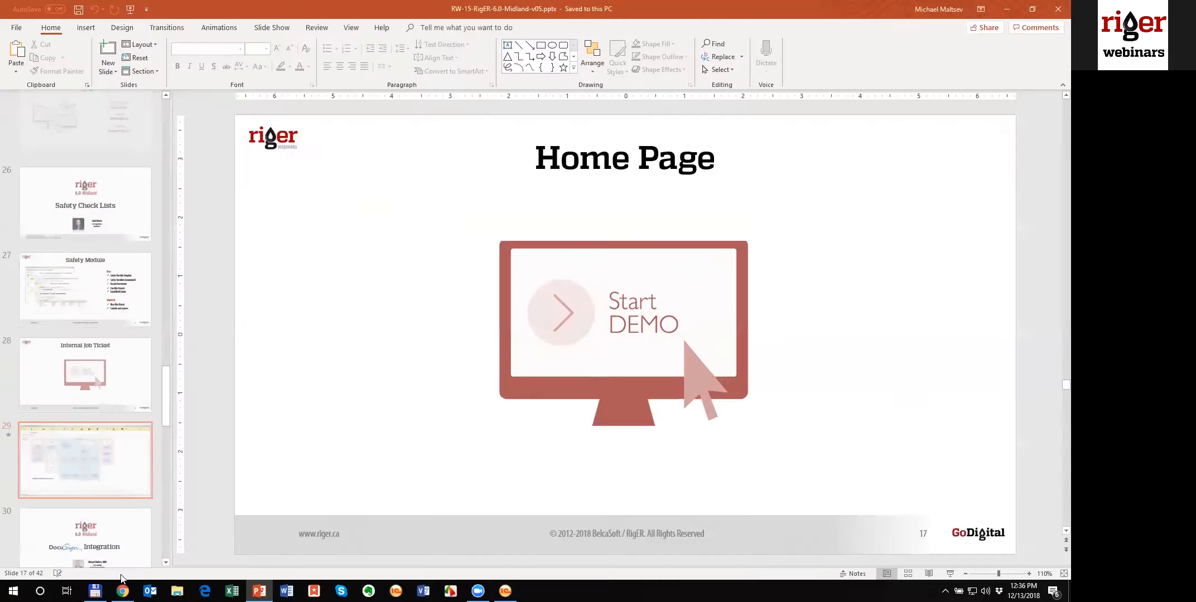
Step: Select the DocuSign Integration slide in the PowerPoint presentation and start the slide show from it
key(Page_Down)
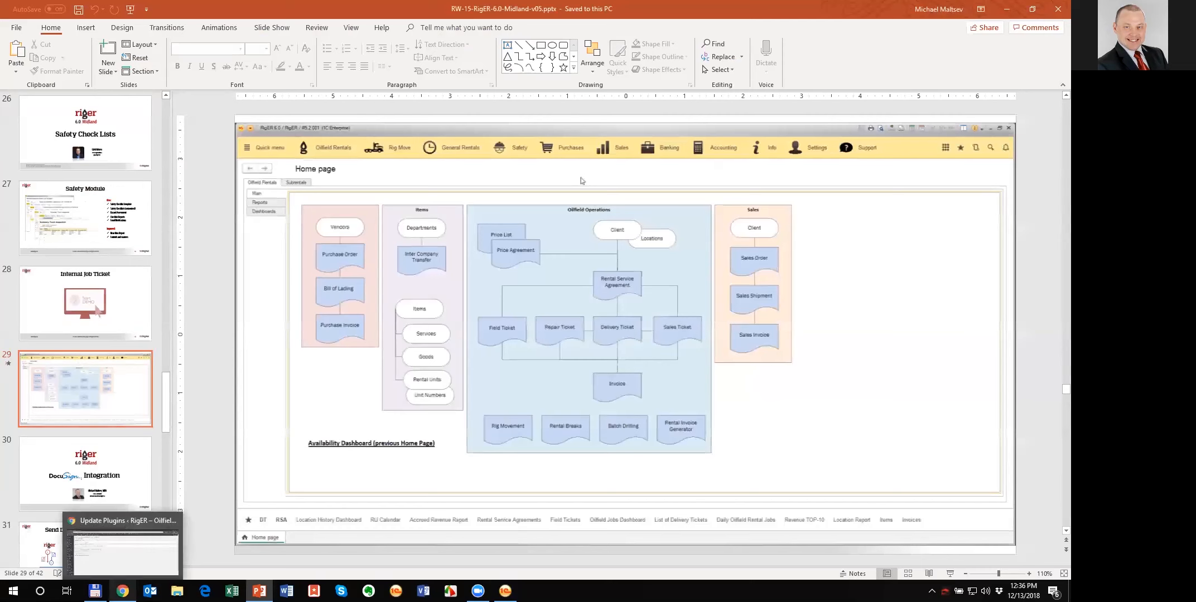
click(92, 474)
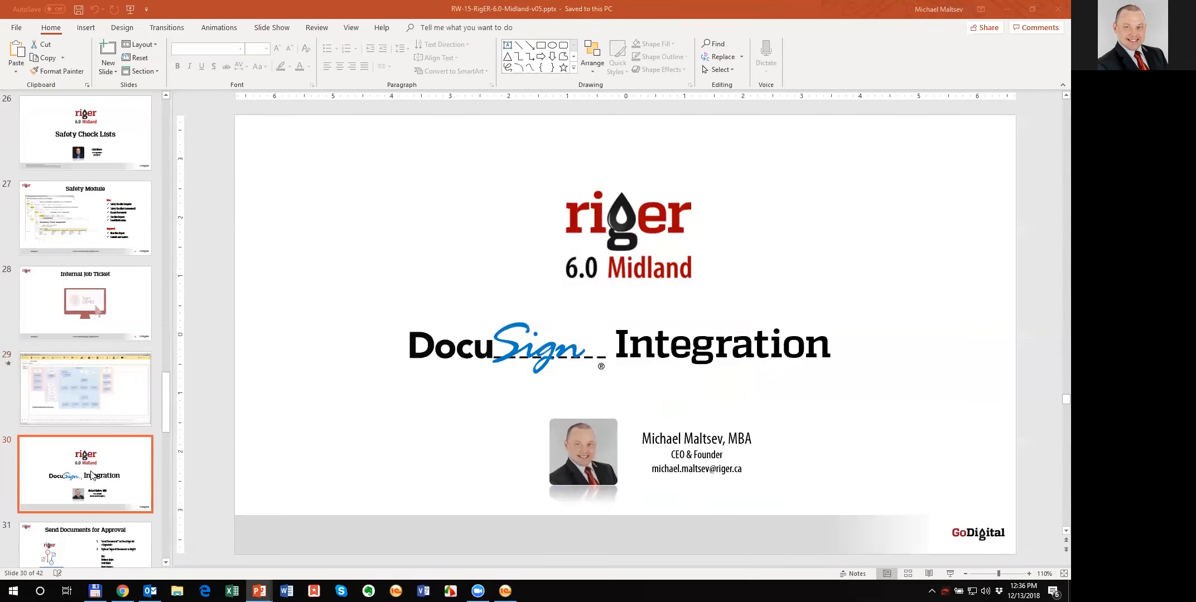
key(shift+F5)
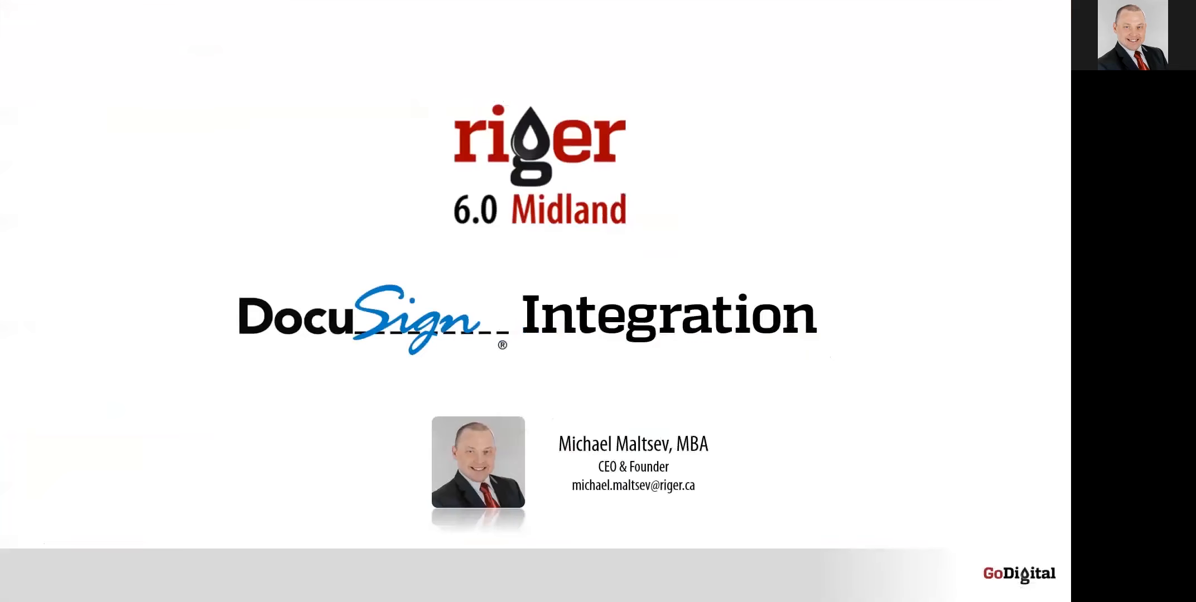